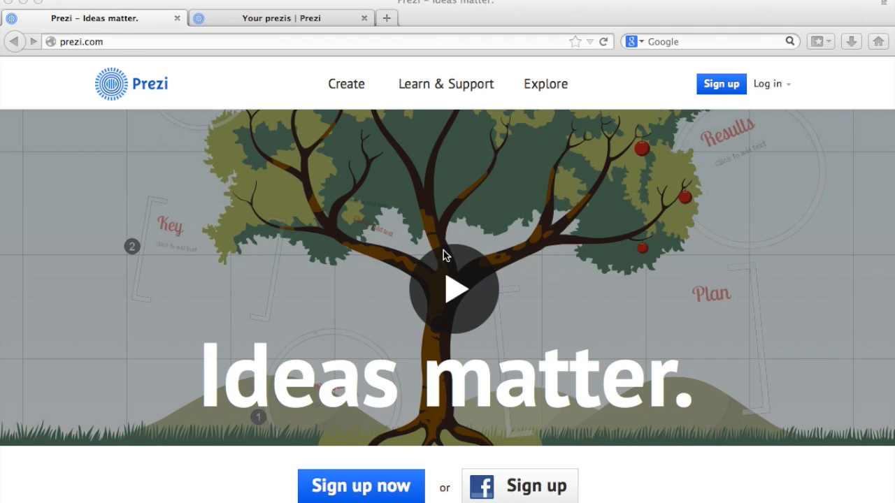
# Open the login page, then switch to the signed-in tab listing your prezis.
pyautogui.click(769, 84)
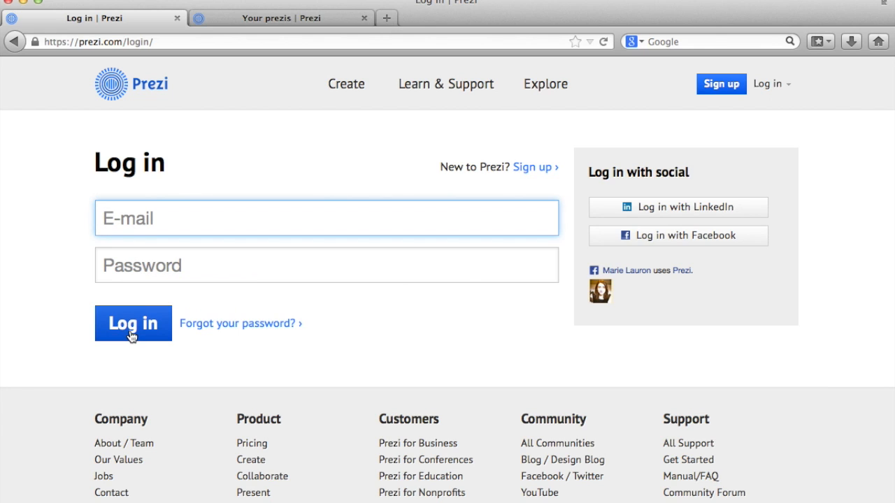
pyautogui.click(243, 19)
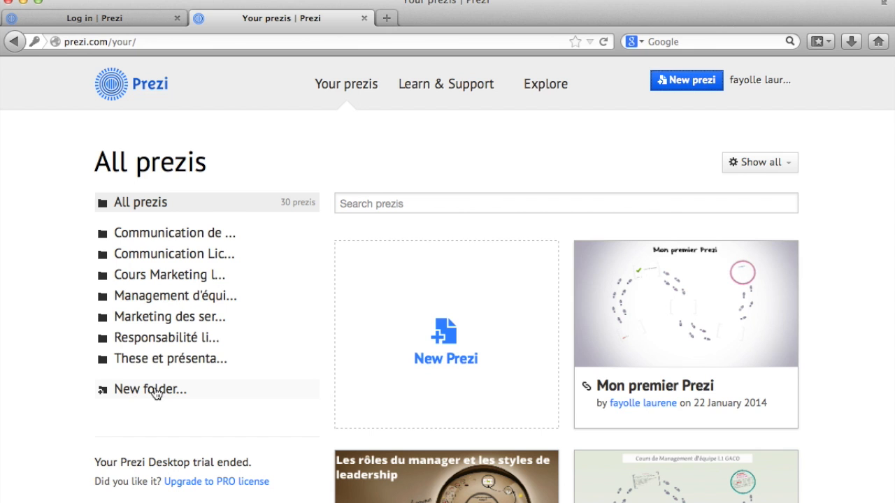
pyautogui.moveTo(615, 376)
pyautogui.moveTo(653, 356); pyautogui.dragTo(210, 322)
# Create a new prezi and browse the More category of templates.
pyautogui.click(689, 81)
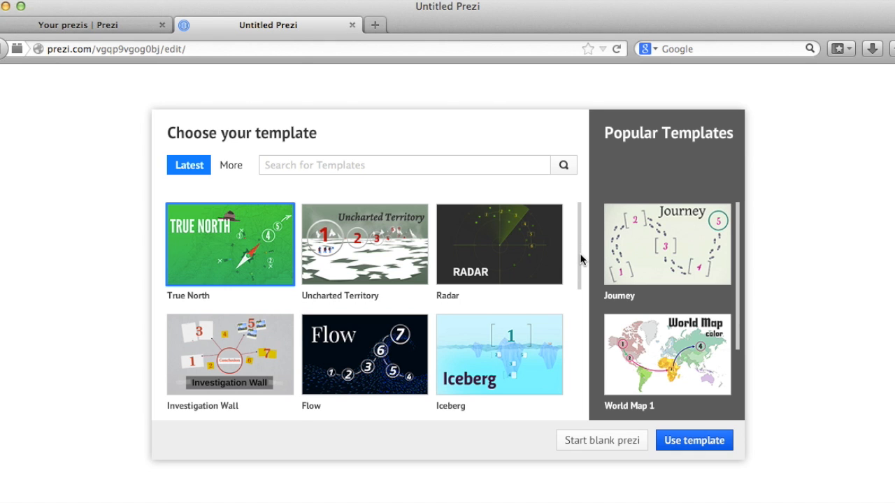
pyautogui.moveTo(580, 255); pyautogui.dragTo(569, 218)
pyautogui.click(233, 167)
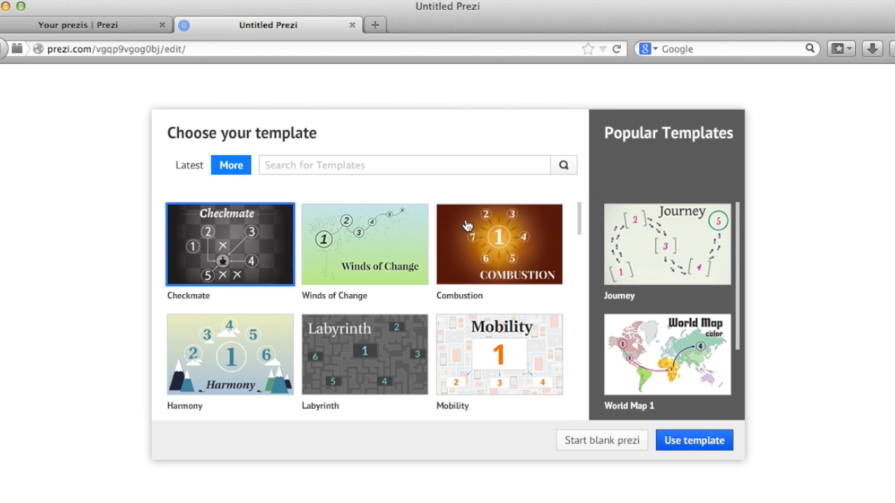
pyautogui.moveTo(580, 223)
pyautogui.mouseDown()
pyautogui.moveTo(593, 320)
pyautogui.moveTo(578, 208)
pyautogui.mouseUp()
# Choose the Journey template from the popular templates and start the prezi with it.
pyautogui.click(693, 252)
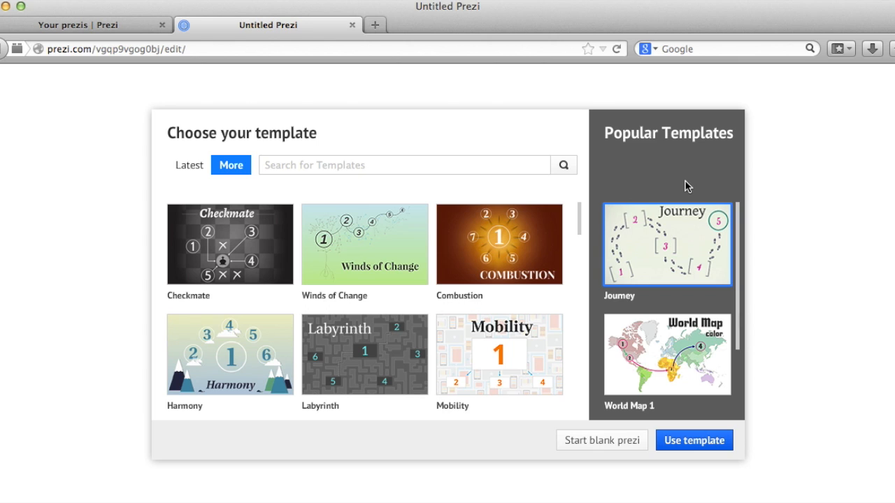
pyautogui.moveTo(739, 227); pyautogui.dragTo(744, 299)
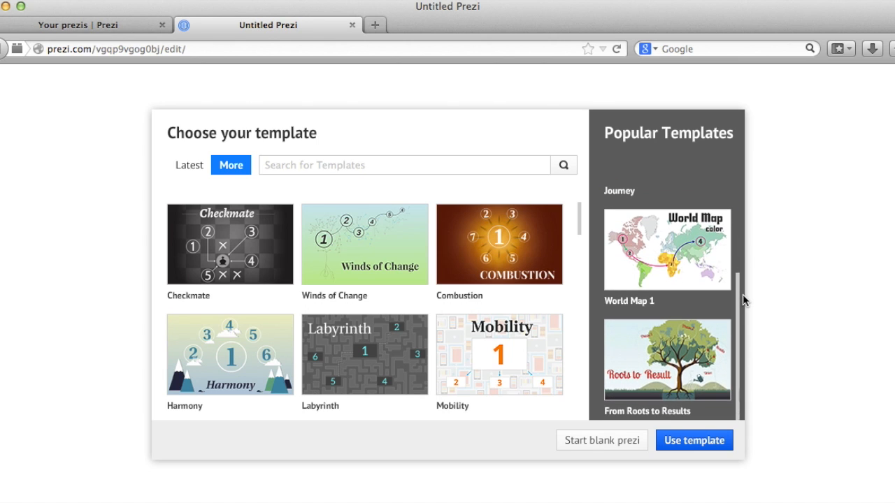
pyautogui.click(641, 342)
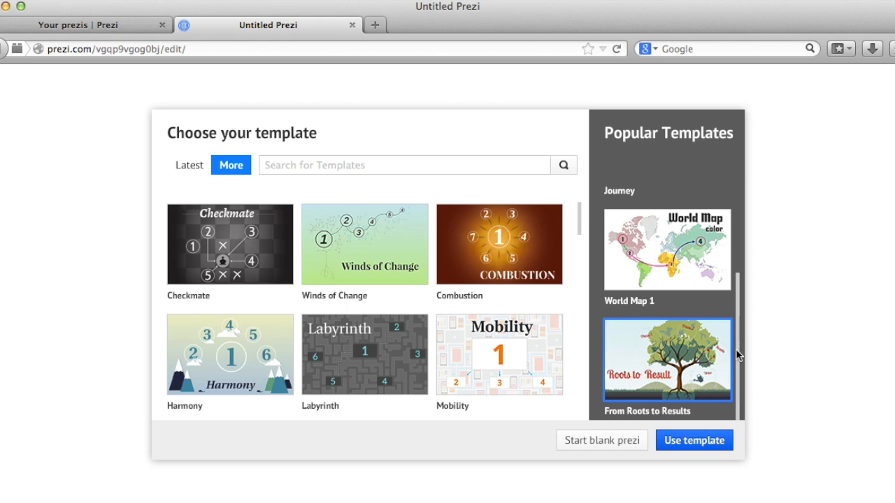
pyautogui.moveTo(737, 356); pyautogui.dragTo(740, 263)
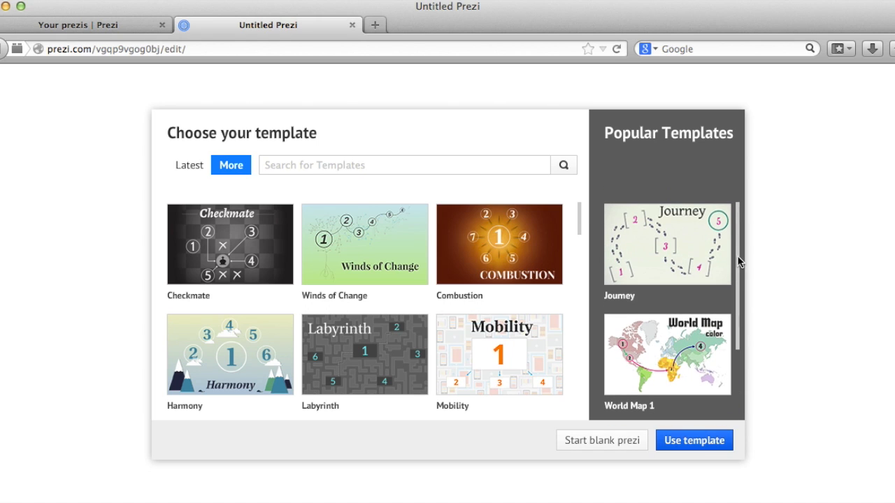
pyautogui.click(688, 252)
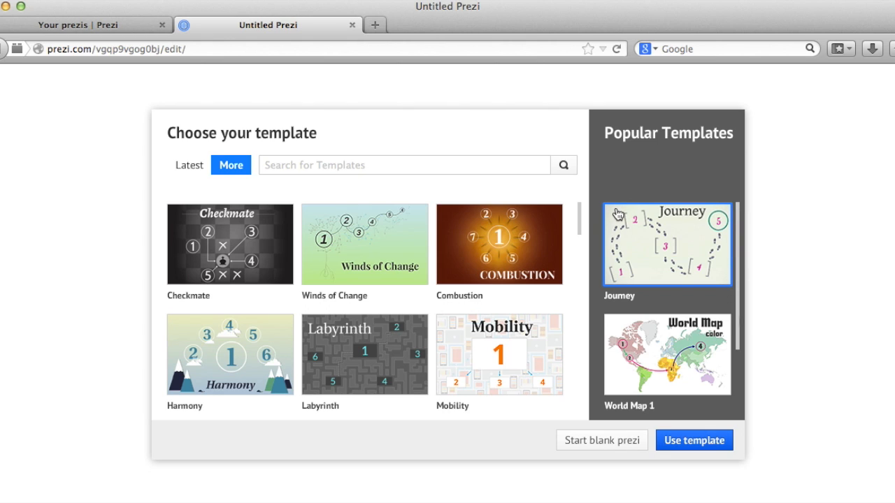
pyautogui.click(687, 441)
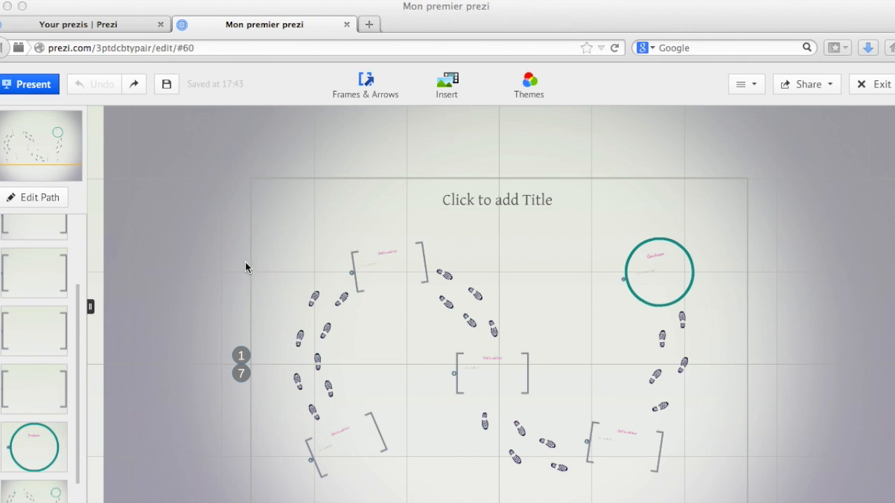
# Enter the title Mon premier Prezi in the title placeholder.
pyautogui.moveTo(78, 312); pyautogui.dragTo(79, 240)
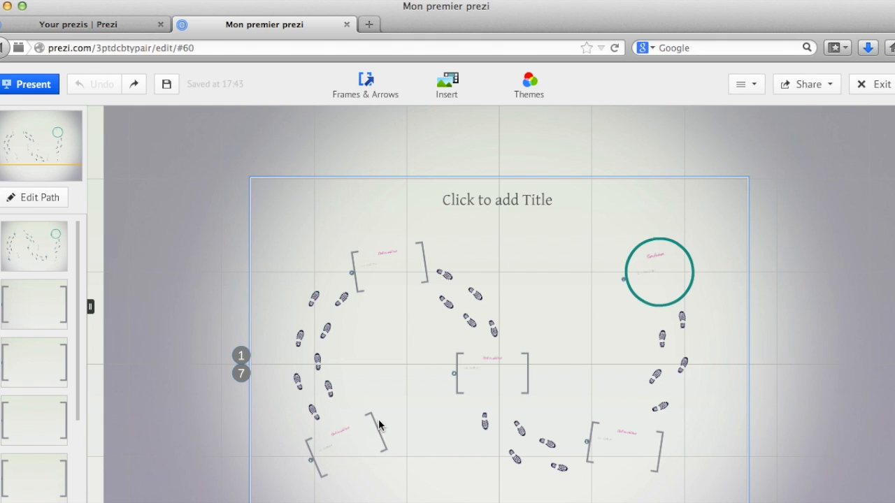
pyautogui.click(488, 202)
pyautogui.write('Mon premier Prezi')
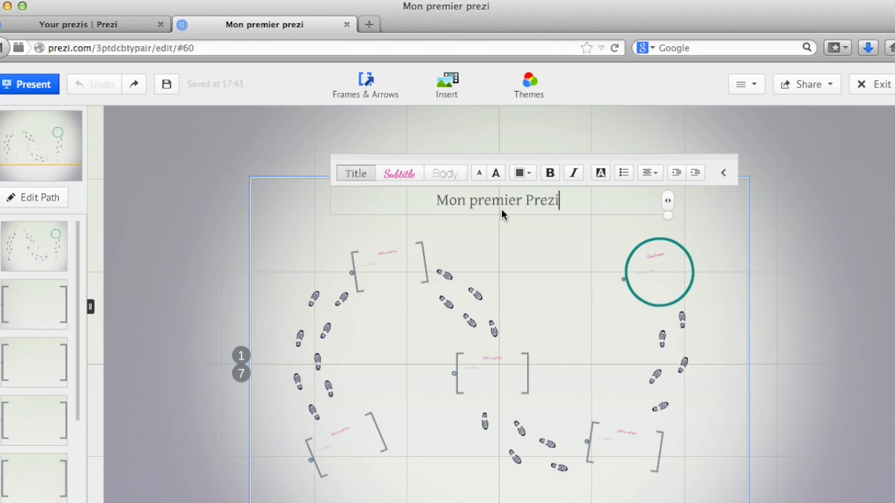
# Colour the title text blue after briefly trying a larger font size.
pyautogui.click(497, 174)
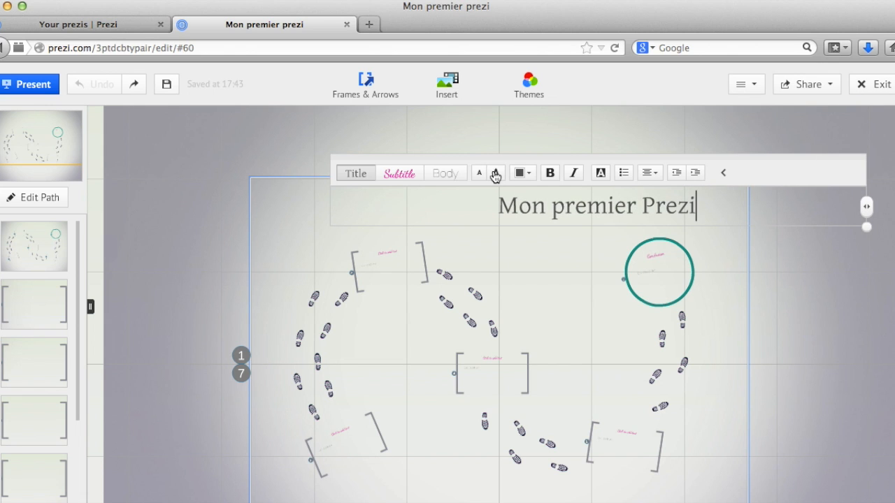
pyautogui.click(479, 175)
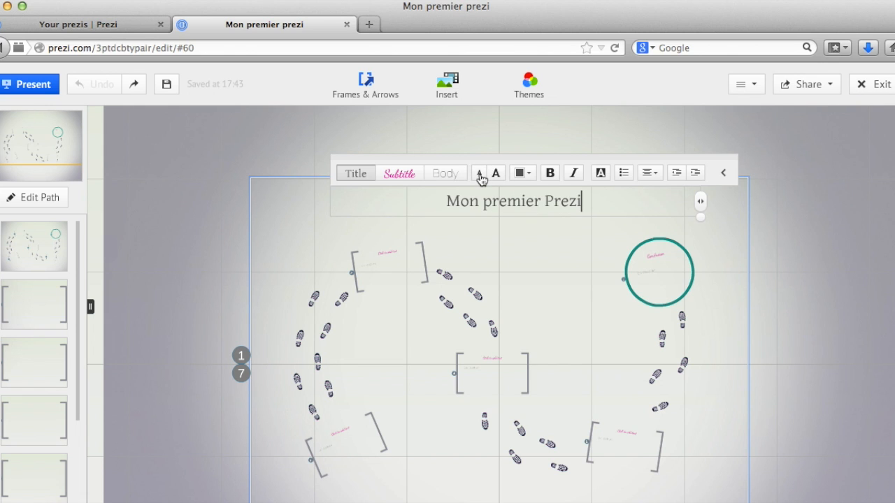
pyautogui.click(533, 179)
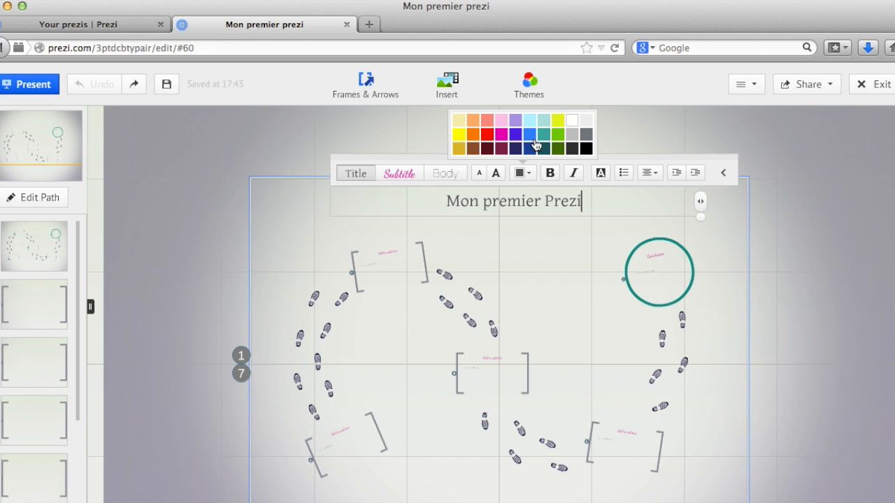
pyautogui.click(532, 137)
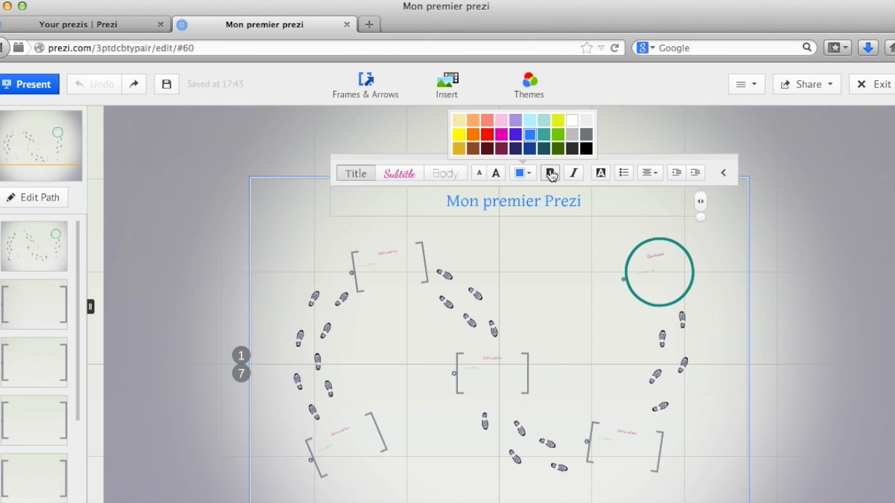
# Make the title bold, trying italic and removing it again, and leave text editing.
pyautogui.click(551, 175)
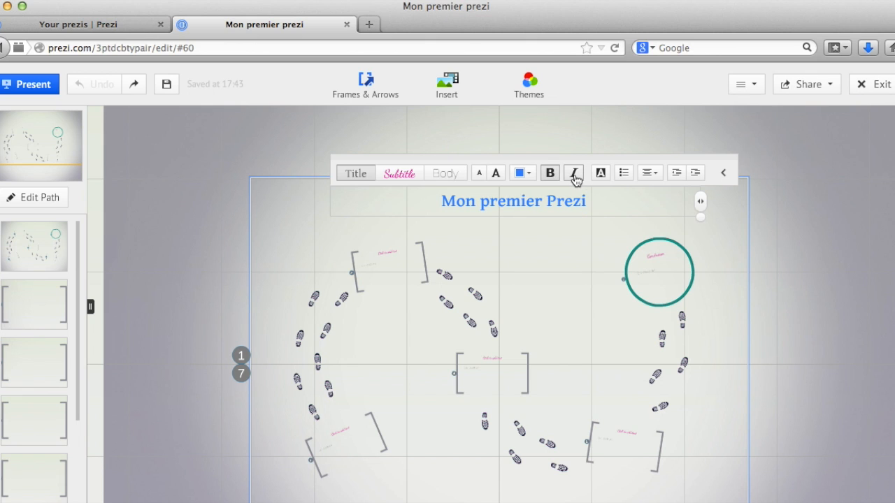
pyautogui.click(574, 175)
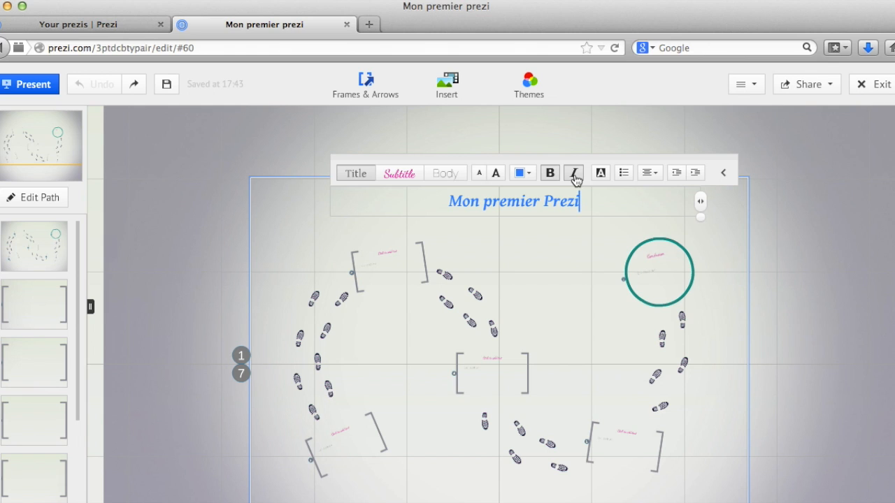
pyautogui.click(574, 176)
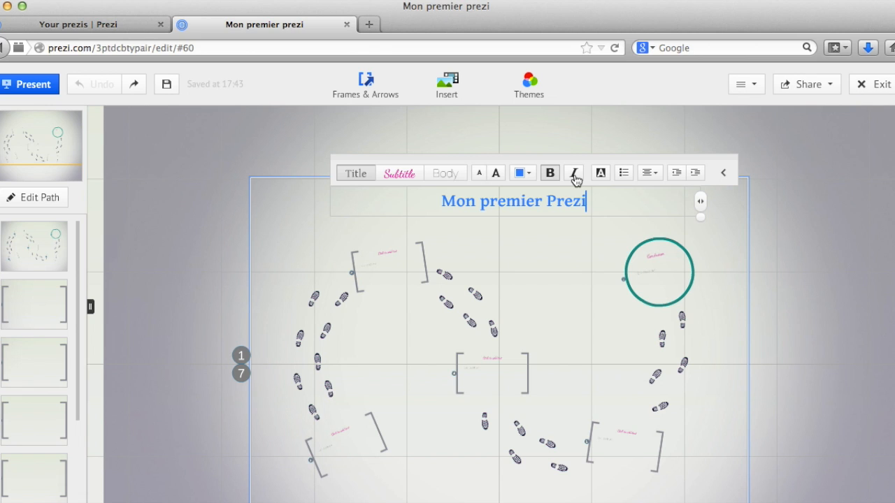
pyautogui.click(567, 244)
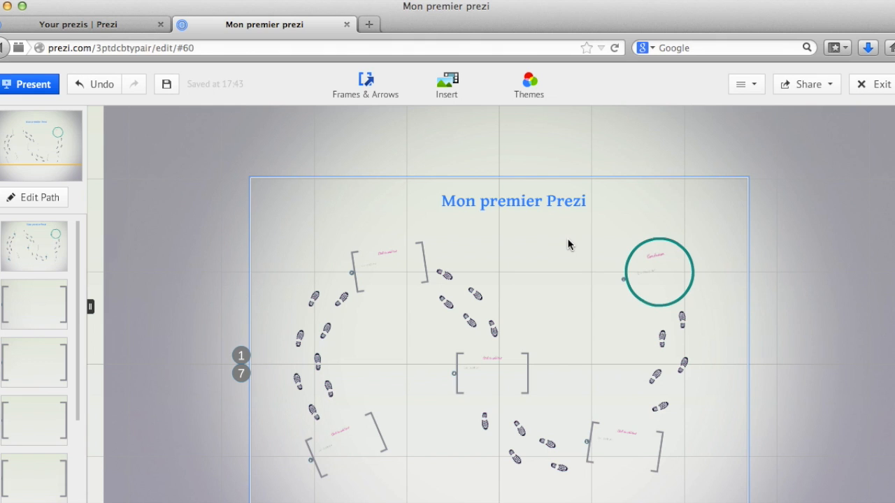
# Move the title lower and rotate it so it slants across the top of the canvas.
pyautogui.click(514, 204)
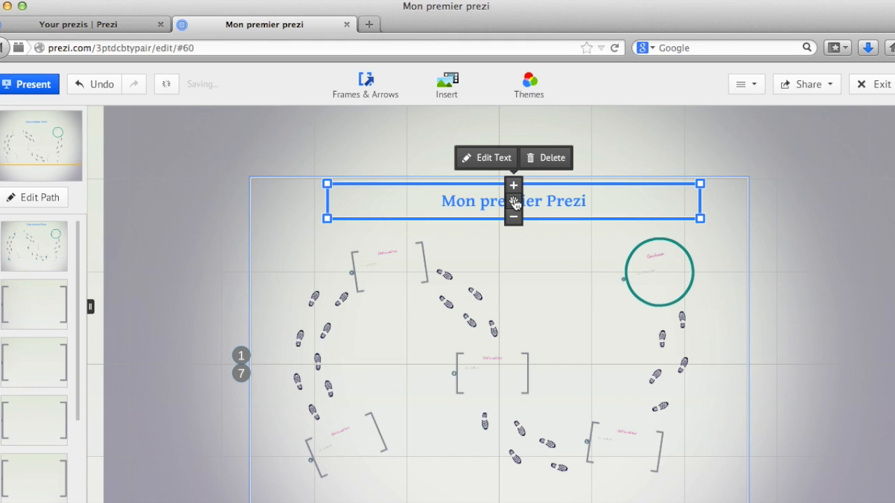
pyautogui.moveTo(515, 204); pyautogui.dragTo(526, 233)
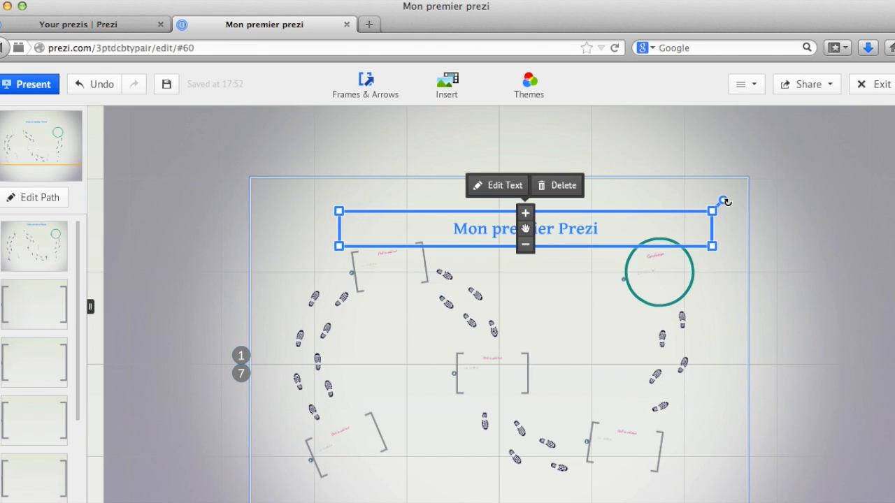
pyautogui.moveTo(727, 202); pyautogui.dragTo(727, 202)
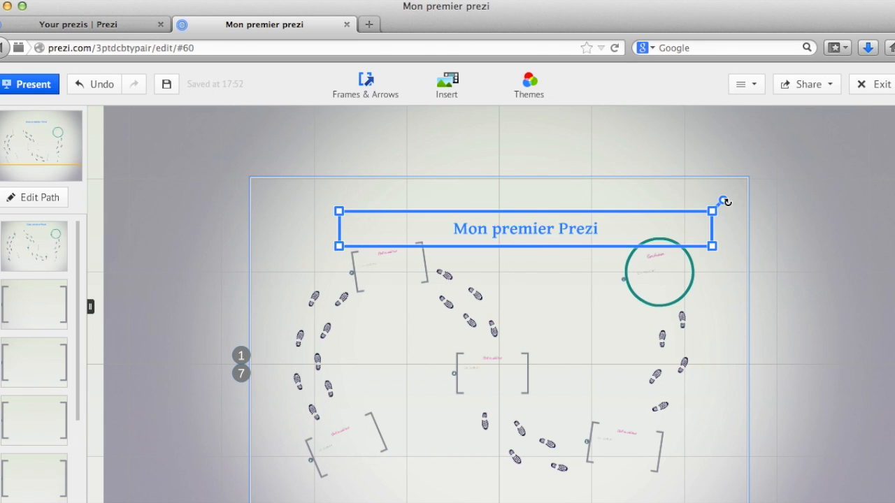
pyautogui.moveTo(727, 202); pyautogui.dragTo(621, 243)
pyautogui.moveTo(525, 233); pyautogui.dragTo(509, 241)
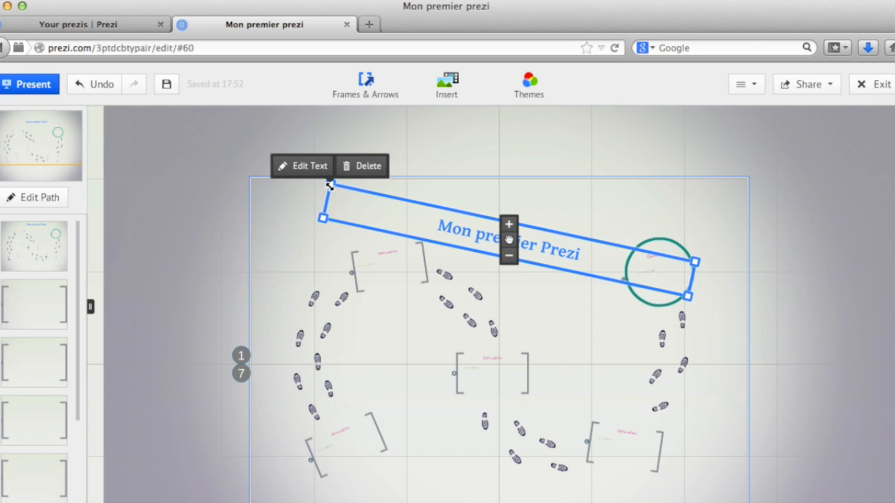
# Recolour the rotated title dark blue.
pyautogui.click(313, 170)
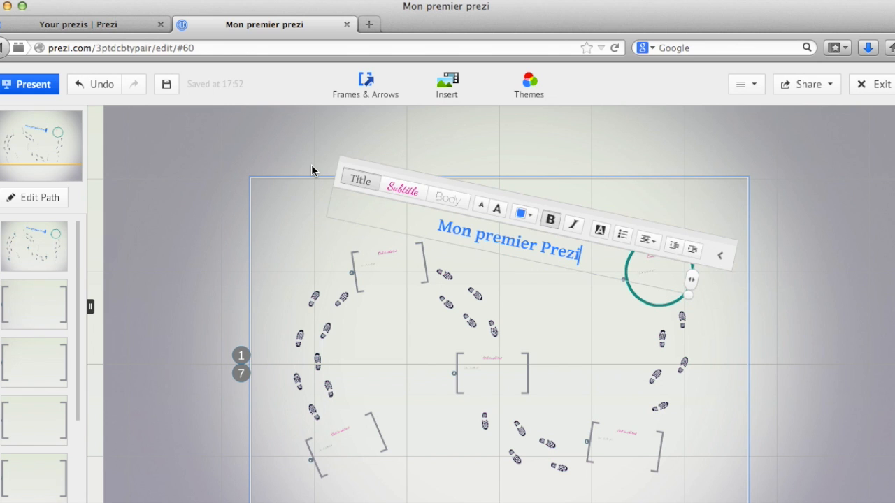
pyautogui.click(528, 219)
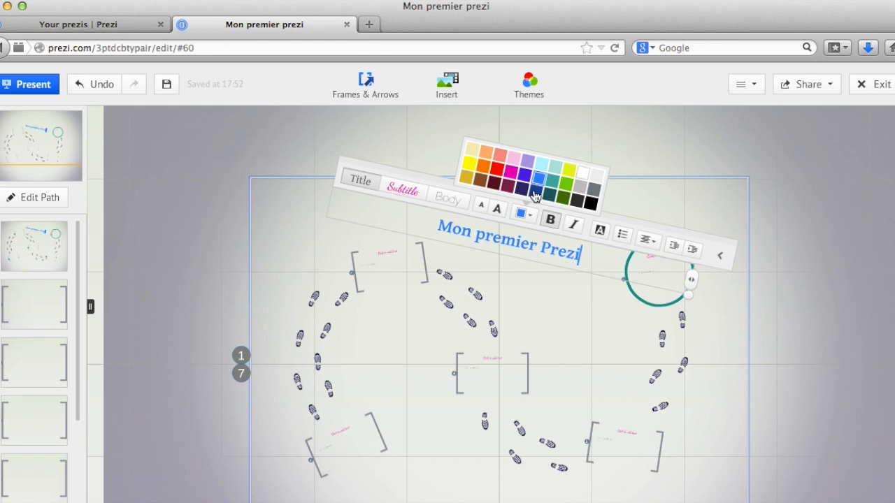
pyautogui.click(536, 193)
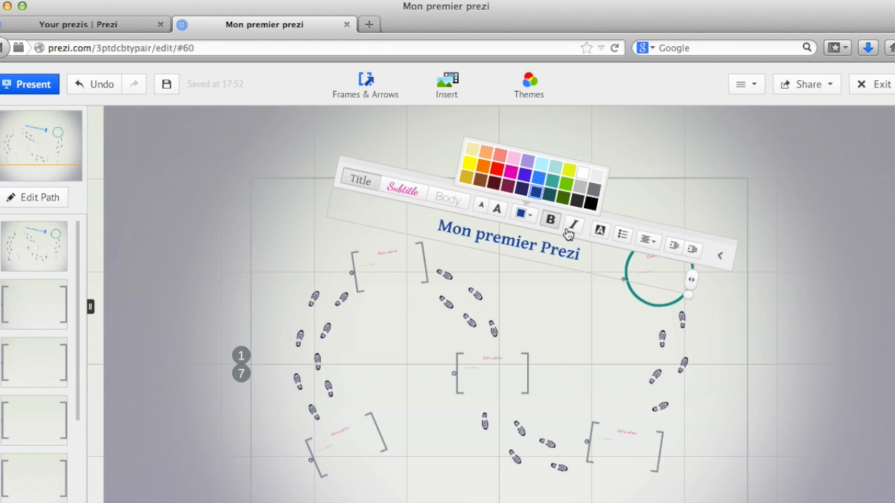
pyautogui.click(575, 256)
pyautogui.click(550, 285)
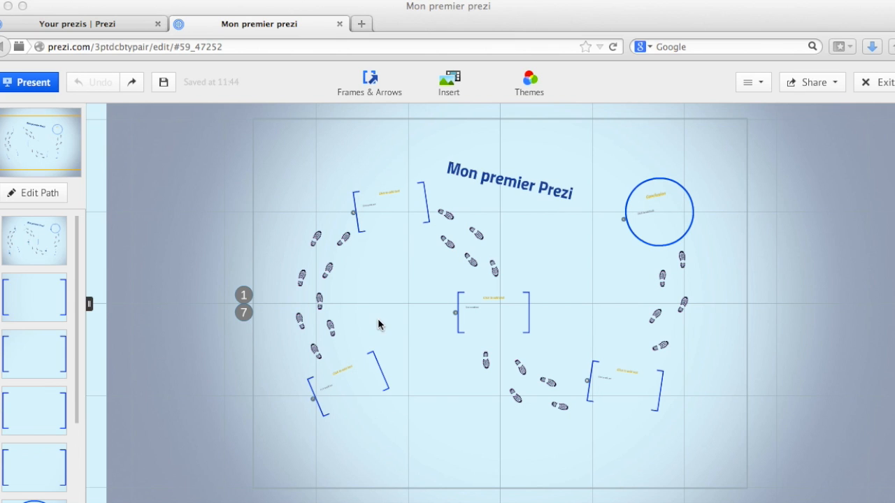
# Insert a web image found by searching "débuter" into the second frame of the path.
pyautogui.click(372, 358)
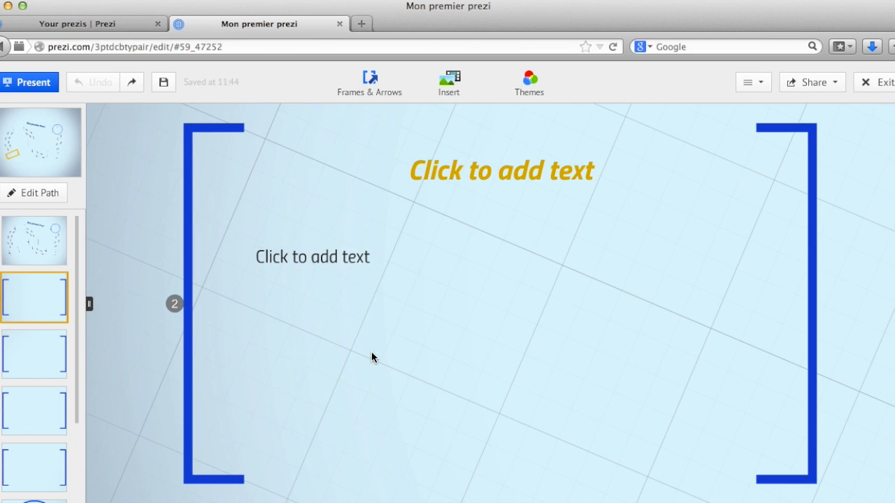
pyautogui.click(472, 93)
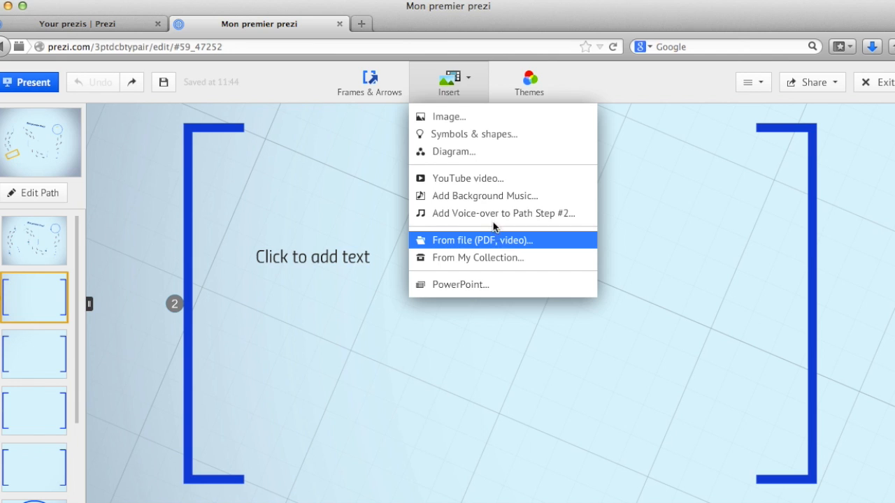
pyautogui.click(449, 117)
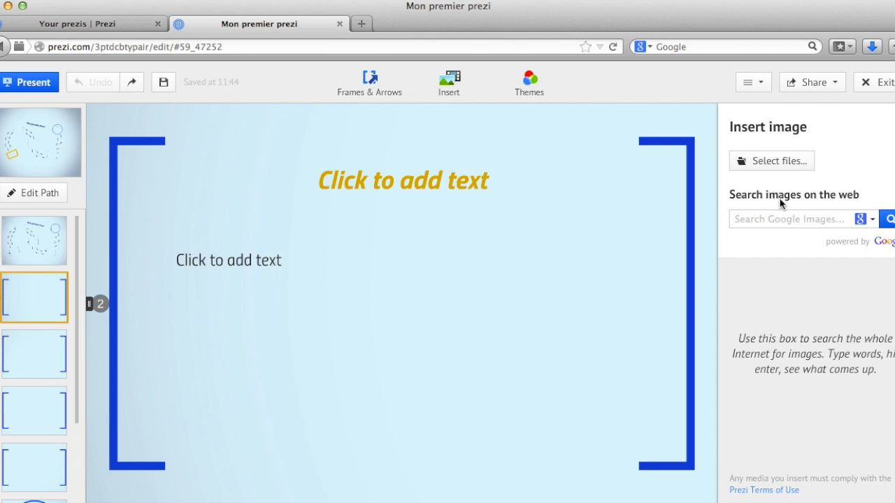
pyautogui.write('débuter')
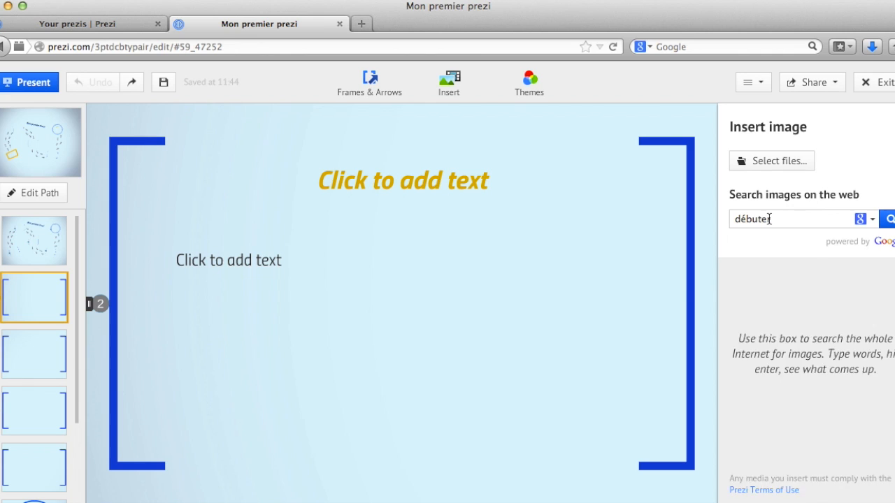
pyautogui.press('Return')
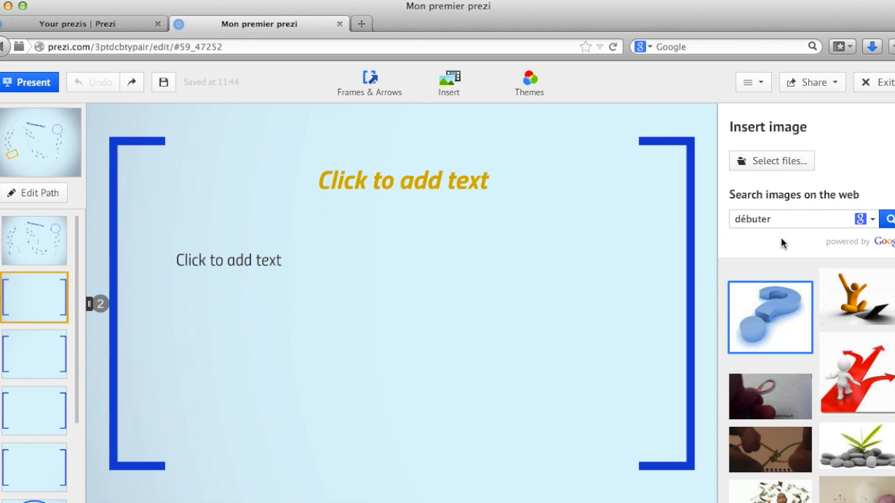
pyautogui.click(855, 299)
pyautogui.moveTo(854, 299); pyautogui.dragTo(404, 323)
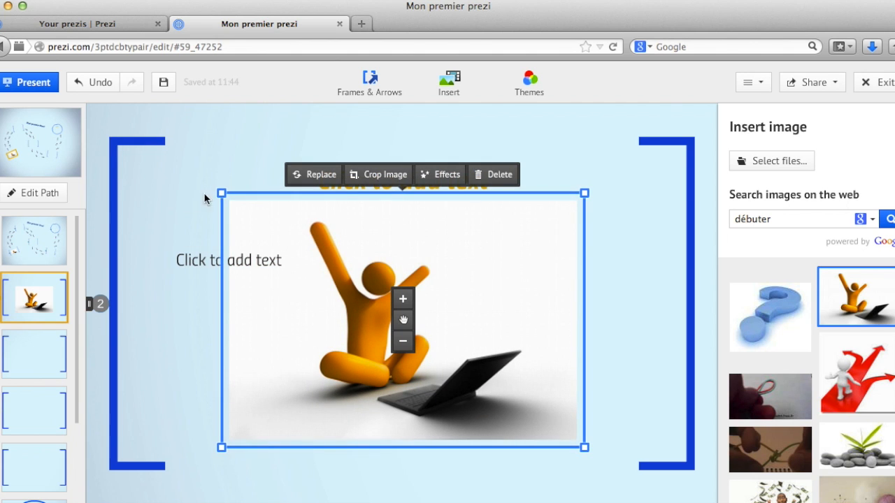
# Shrink the image, rotate it into a slant and move it to the frame's right side.
pyautogui.moveTo(222, 193); pyautogui.dragTo(325, 263)
pyautogui.moveTo(494, 384); pyautogui.dragTo(474, 453)
pyautogui.moveTo(401, 321); pyautogui.dragTo(553, 315)
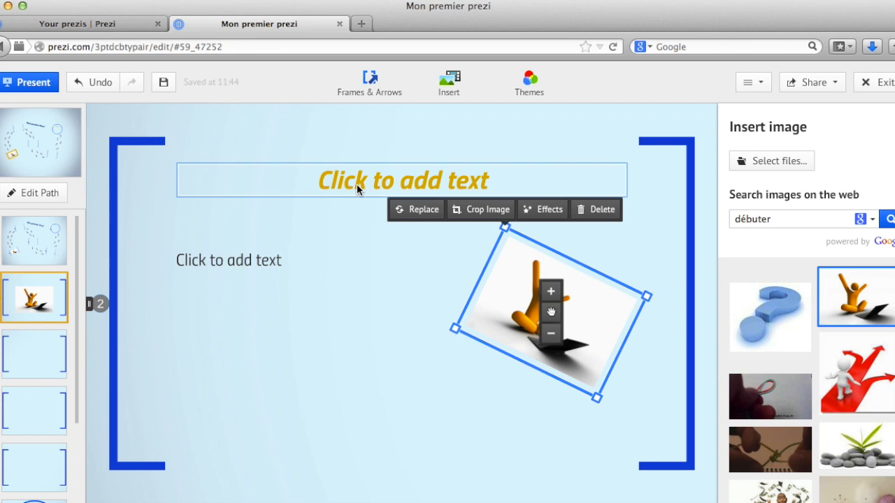
# Add the text "Prezi...c'est facile" in the lower left of the second frame.
pyautogui.doubleClick(144, 348)
pyautogui.write('Prezi...')
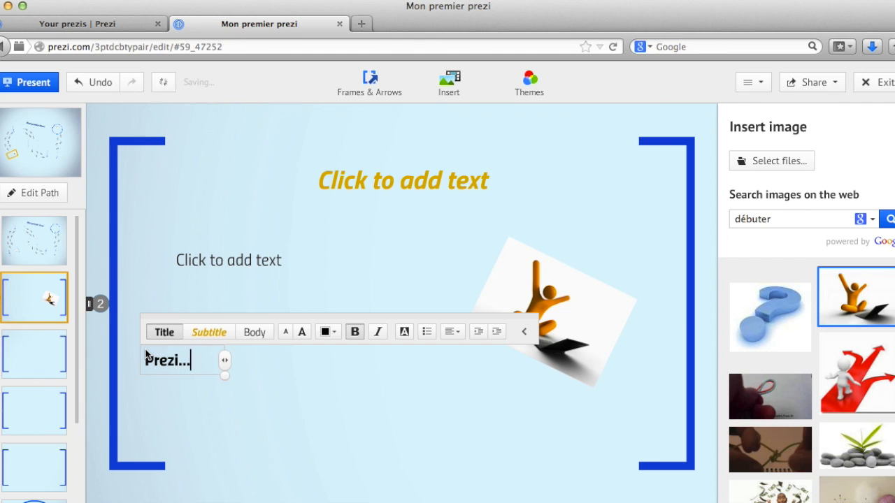
pyautogui.write("c'est facile")
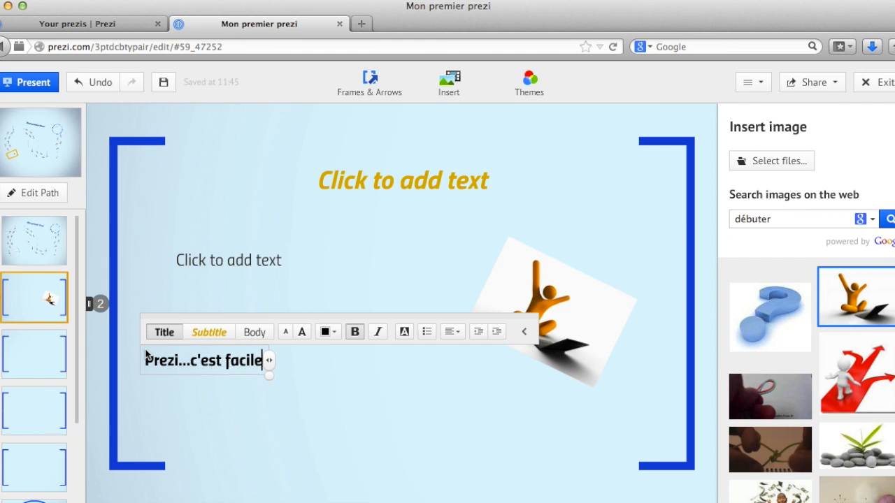
pyautogui.click(204, 404)
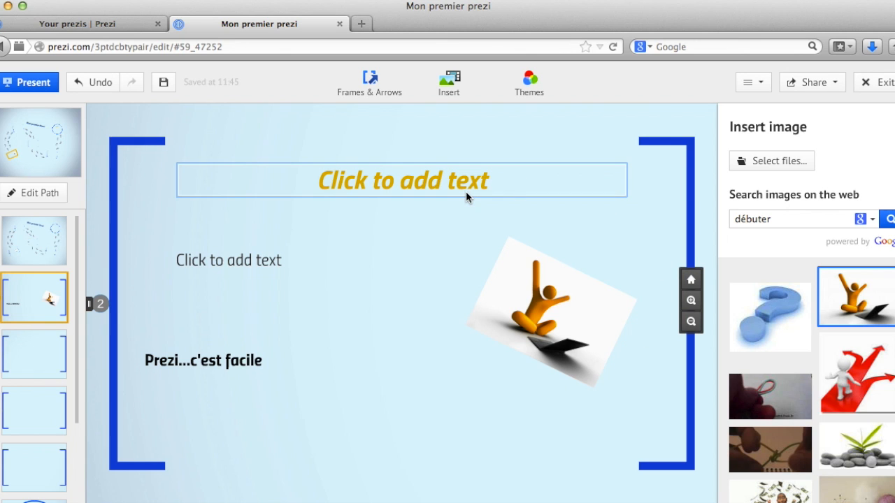
# Insert the lightbulb from the Photographic symbols into the third frame, then enlarge it and centre it.
pyautogui.click(893, 125)
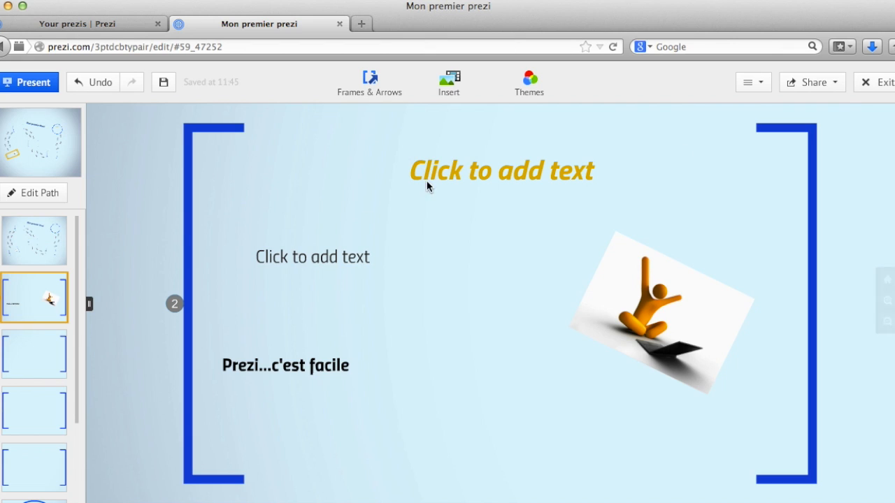
pyautogui.click(37, 356)
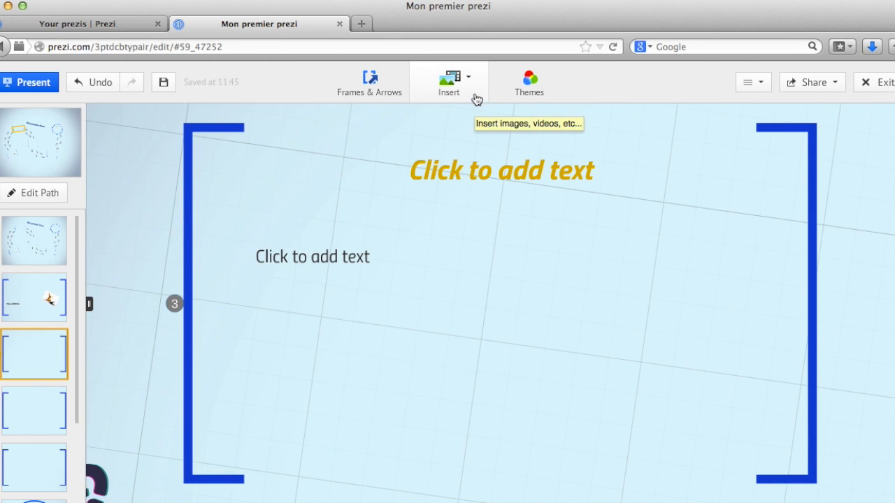
pyautogui.click(476, 97)
pyautogui.click(461, 136)
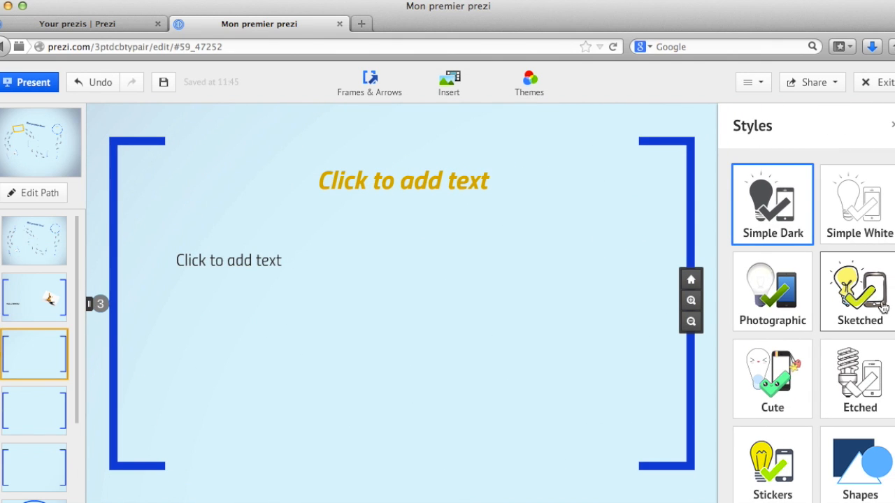
pyautogui.click(799, 320)
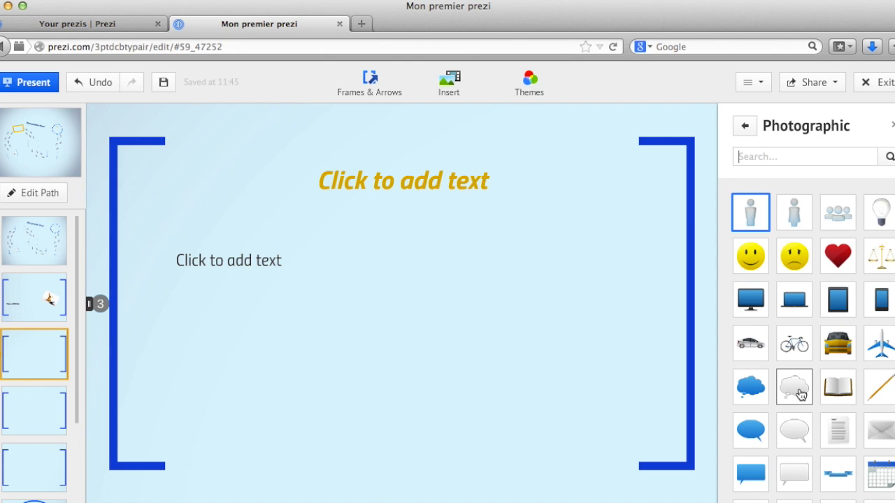
pyautogui.scroll(-1, 799, 398)
pyautogui.scroll(1, 801, 396)
pyautogui.click(887, 225)
pyautogui.moveTo(890, 227); pyautogui.dragTo(374, 319)
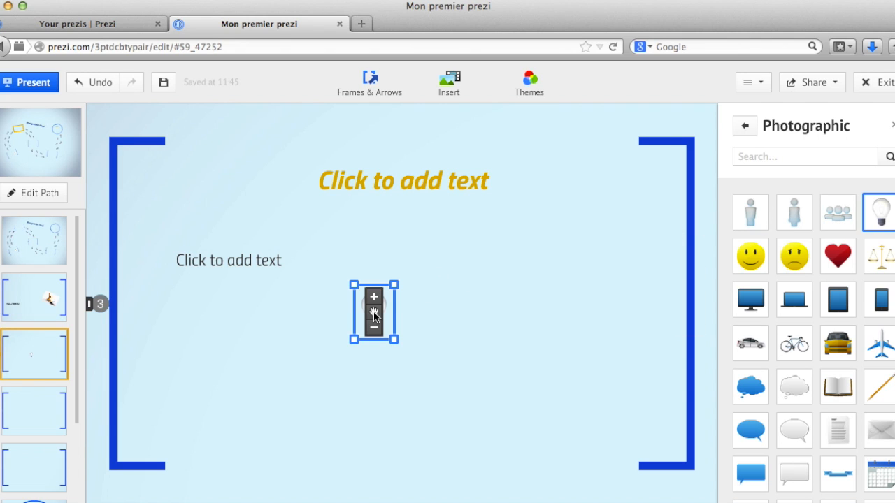
pyautogui.moveTo(397, 286); pyautogui.dragTo(545, 232)
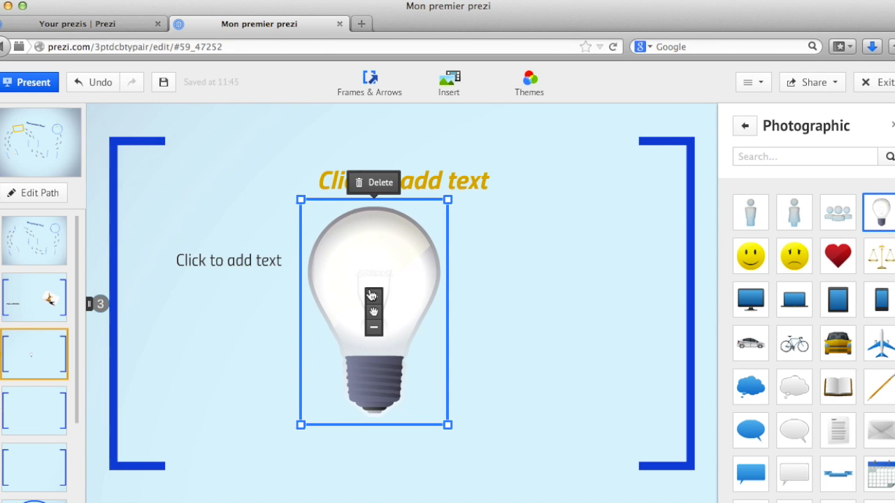
pyautogui.moveTo(374, 311); pyautogui.dragTo(402, 299)
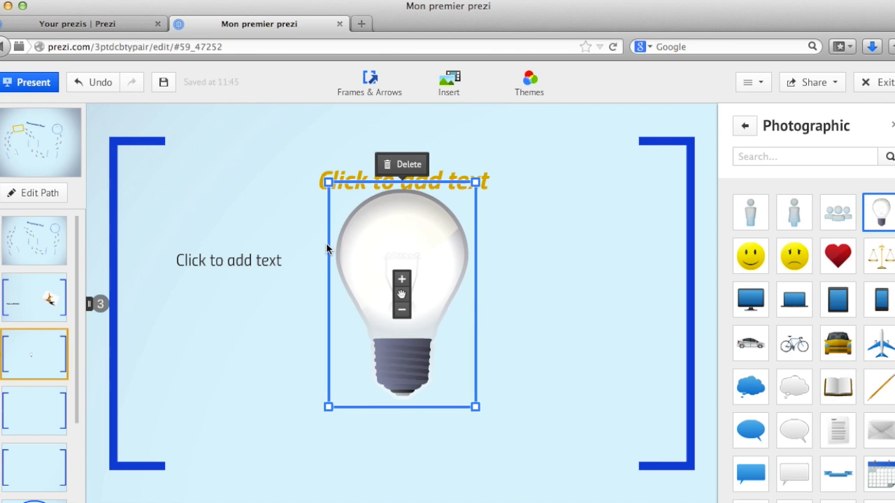
# Write "Prezi :" and "Une bonne idée" on two lines and move the text onto the lightbulb.
pyautogui.doubleClick(272, 301)
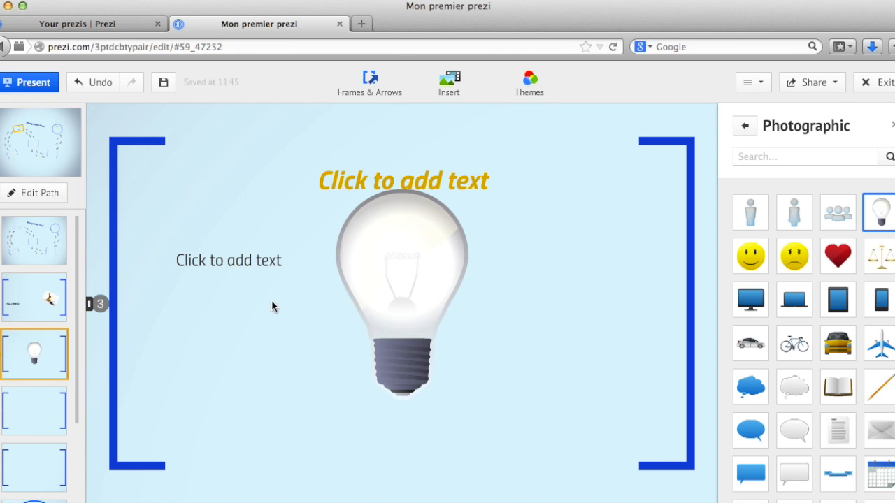
pyautogui.write('Pr')
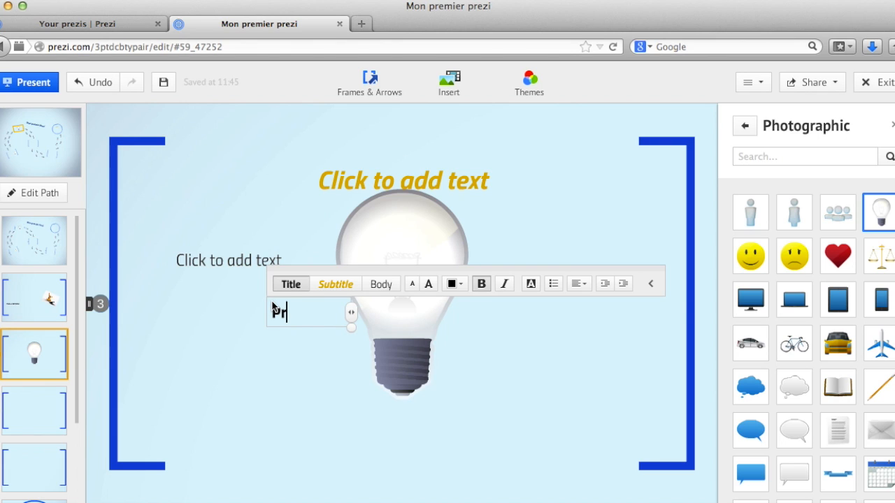
pyautogui.write('ezi :')
pyautogui.press('Return')
pyautogui.write('U')
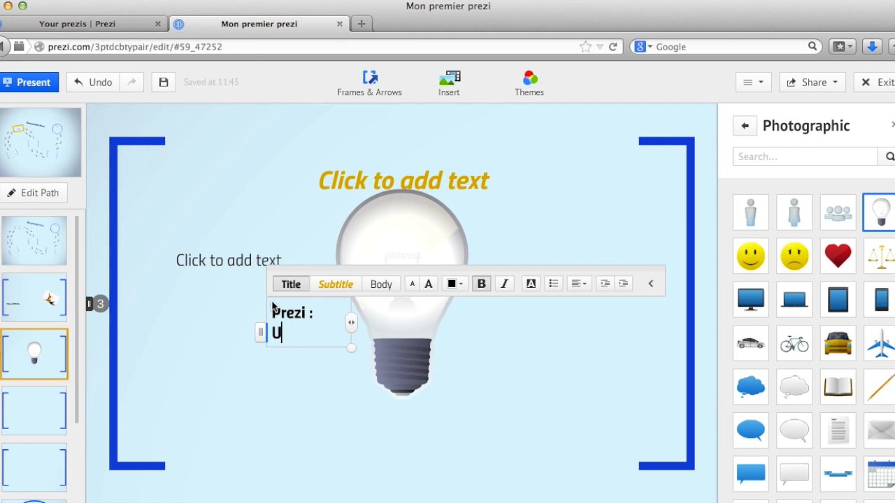
pyautogui.write('ne bonne idée')
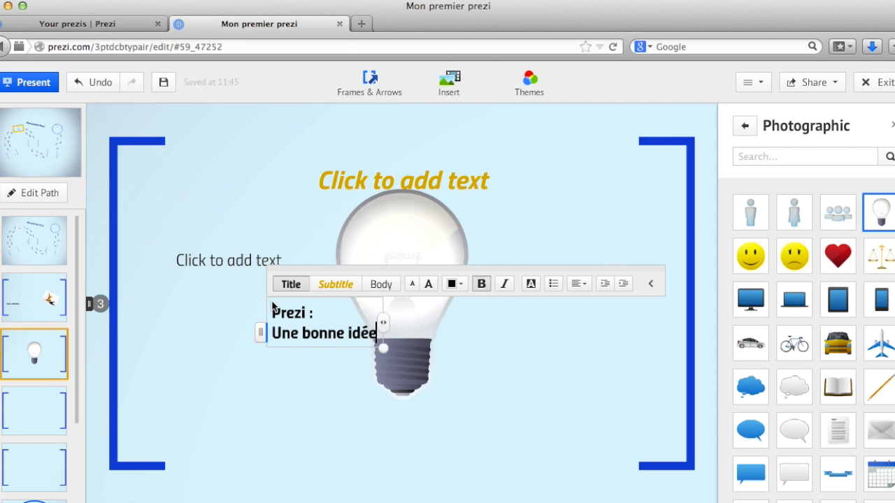
pyautogui.moveTo(338, 275); pyautogui.dragTo(417, 207)
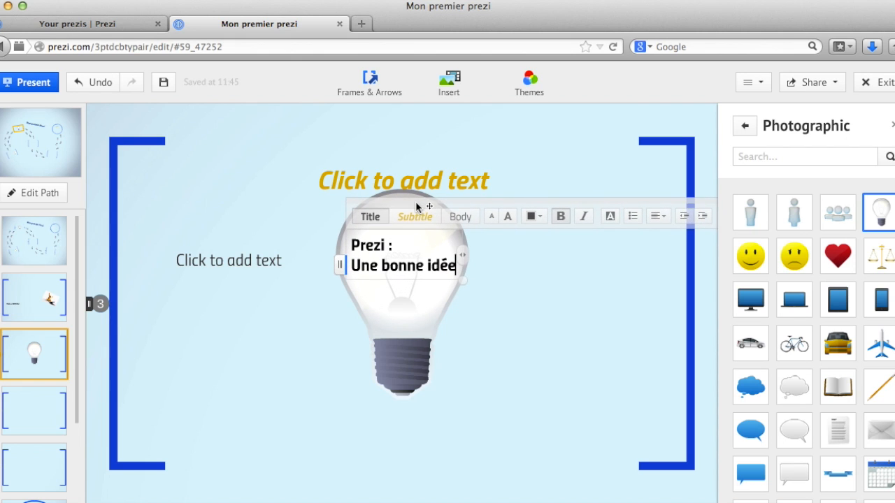
# Centre-align the lightbulb text and close the symbols panel.
pyautogui.moveTo(350, 245); pyautogui.dragTo(466, 279)
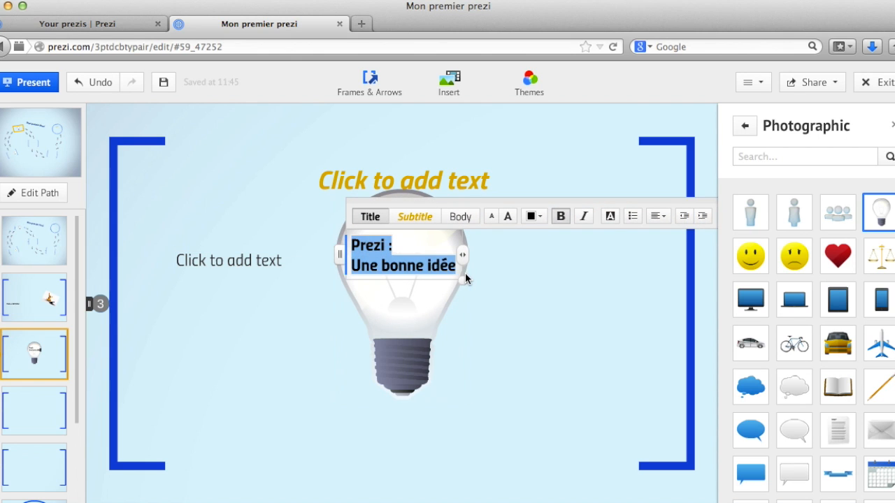
pyautogui.click(655, 215)
pyautogui.click(651, 198)
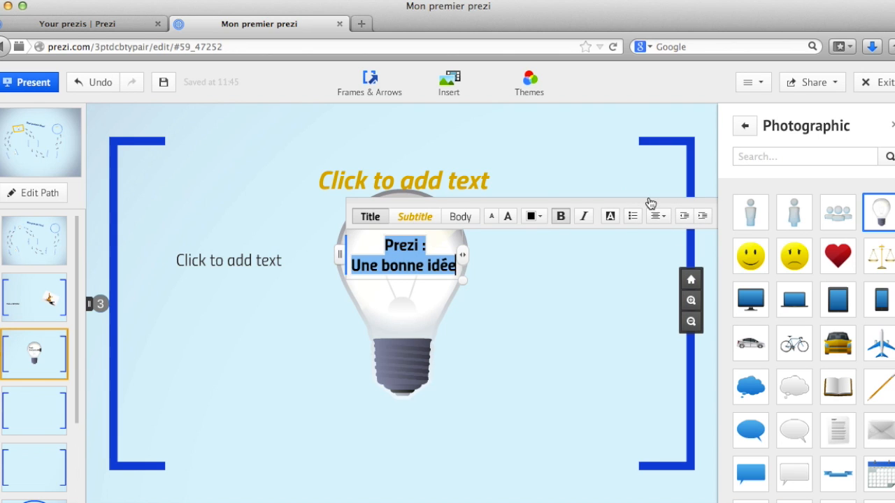
pyautogui.click(480, 354)
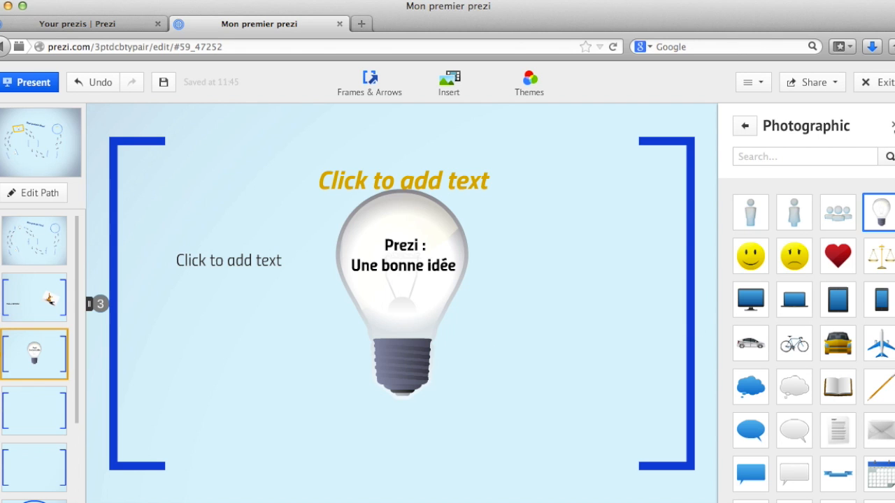
pyautogui.click(892, 126)
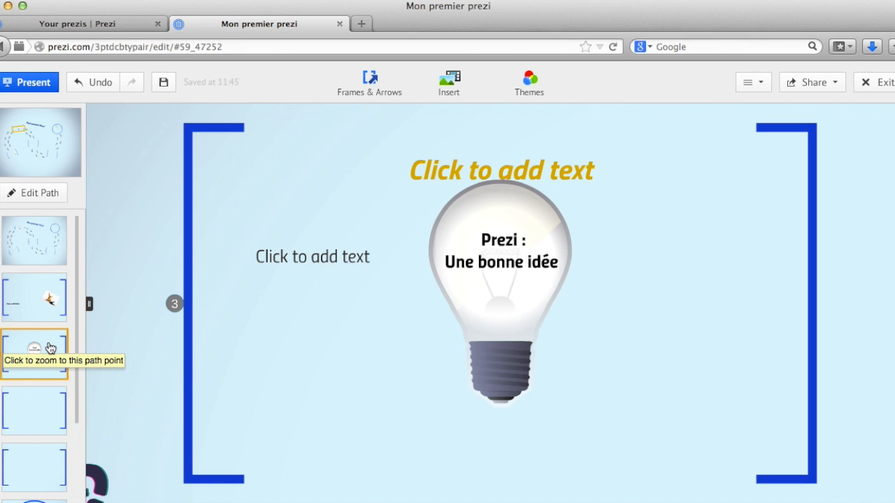
# Try moving the lightbulb frame ahead of the previous frame in the path, then move it back.
pyautogui.moveTo(55, 352); pyautogui.dragTo(39, 290)
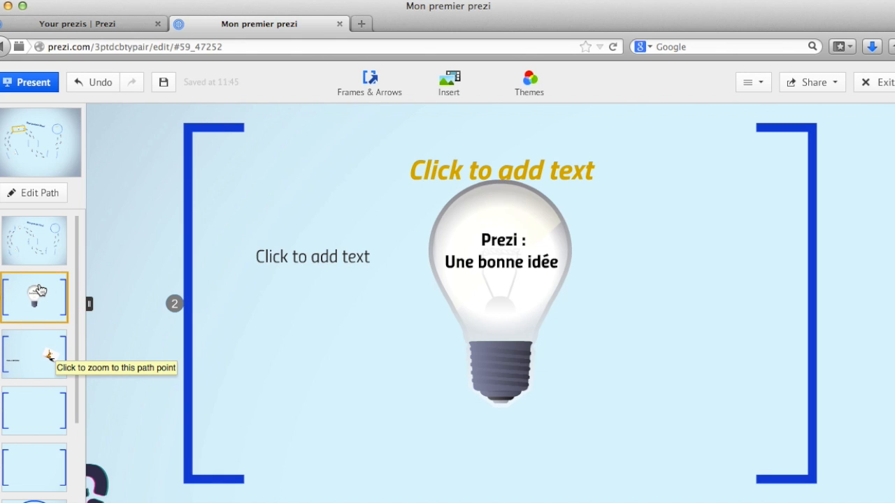
pyautogui.moveTo(54, 296); pyautogui.dragTo(45, 356)
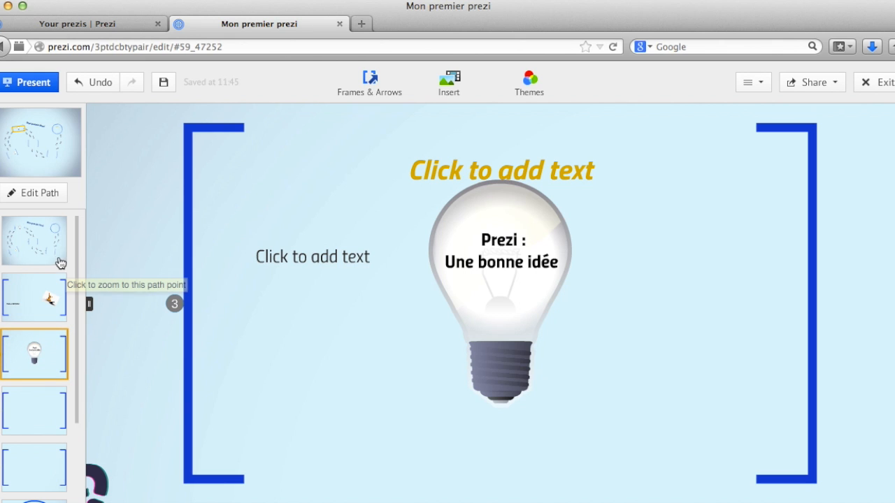
# Present the prezi full screen from the overview and step through the first two frames.
pyautogui.click(54, 253)
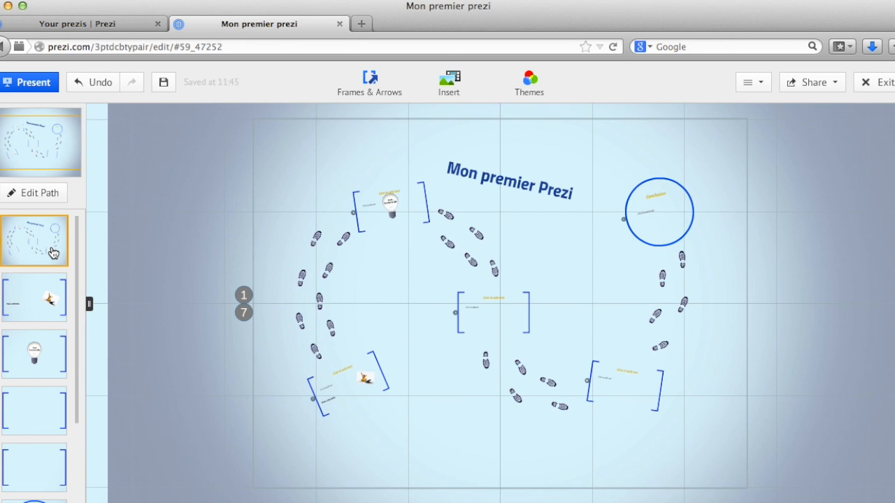
pyautogui.click(43, 89)
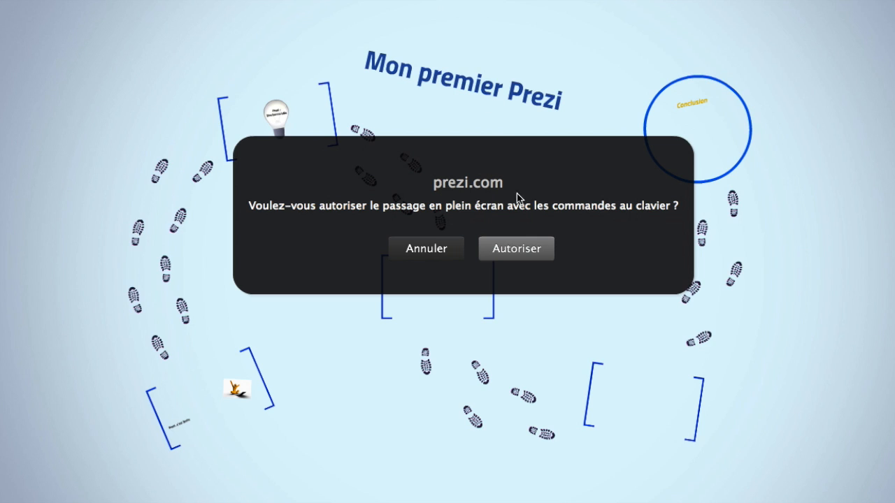
pyautogui.click(508, 254)
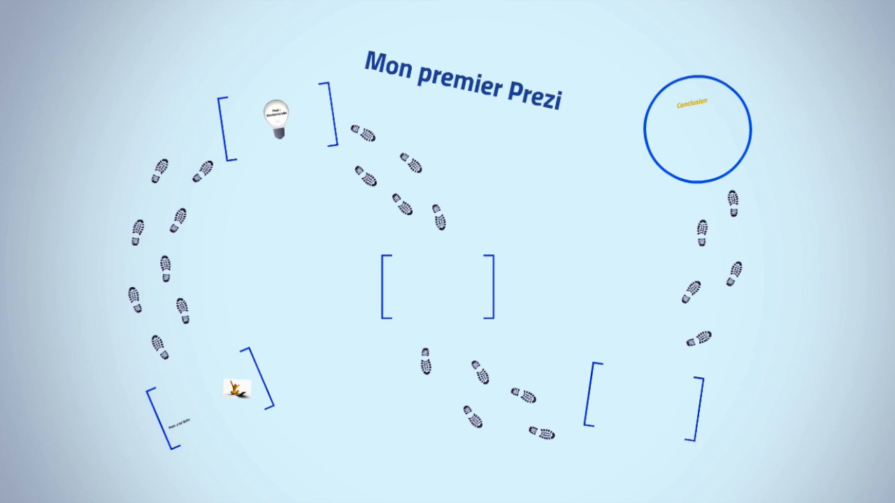
pyautogui.press('Right')
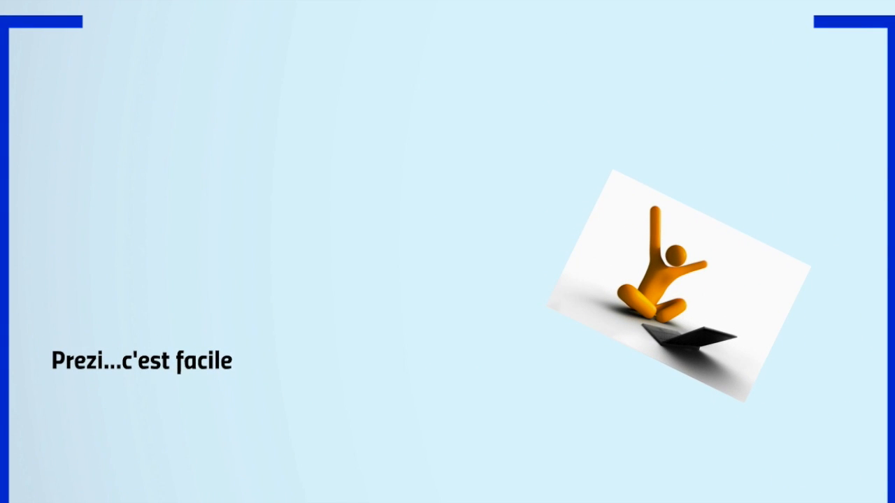
pyautogui.press('Right')
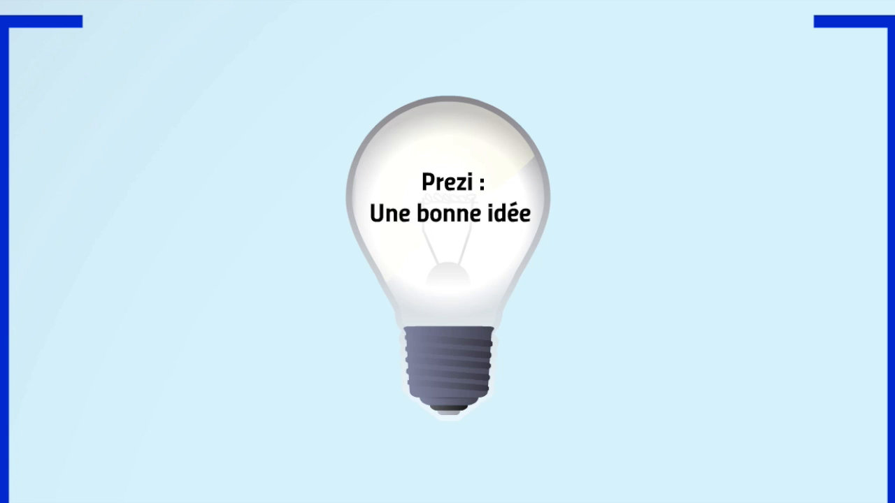
pyautogui.press('Escape')
pyautogui.moveTo(79, 327); pyautogui.dragTo(74, 232)
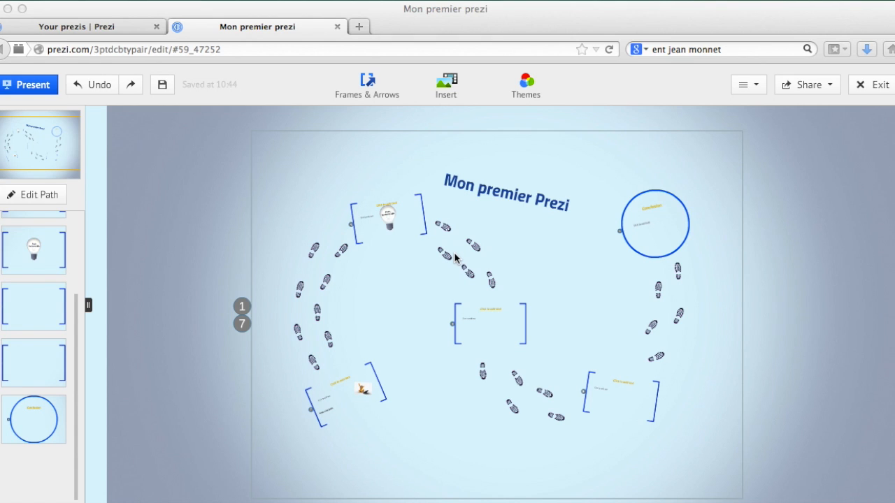
pyautogui.scroll(3, 39, 286)
pyautogui.click(32, 243)
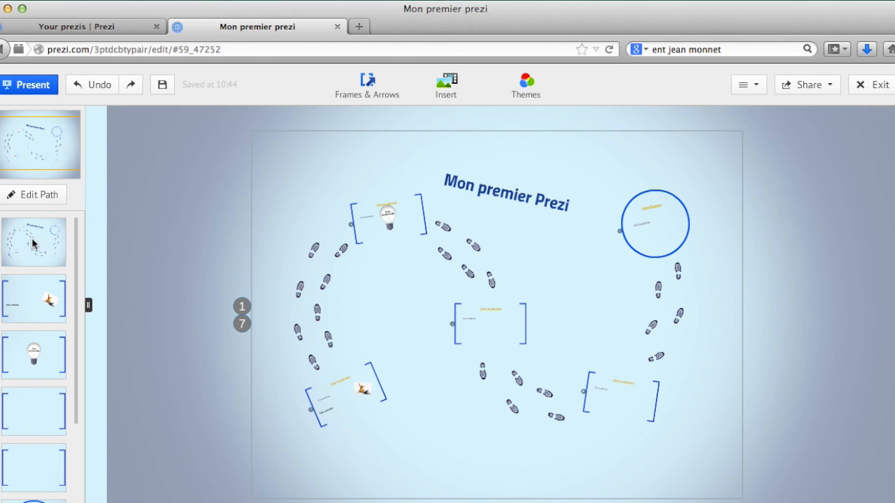
# Return to the overview and draw a new circle frame above the conclusion circle, near the canvas's upper right.
pyautogui.click(32, 243)
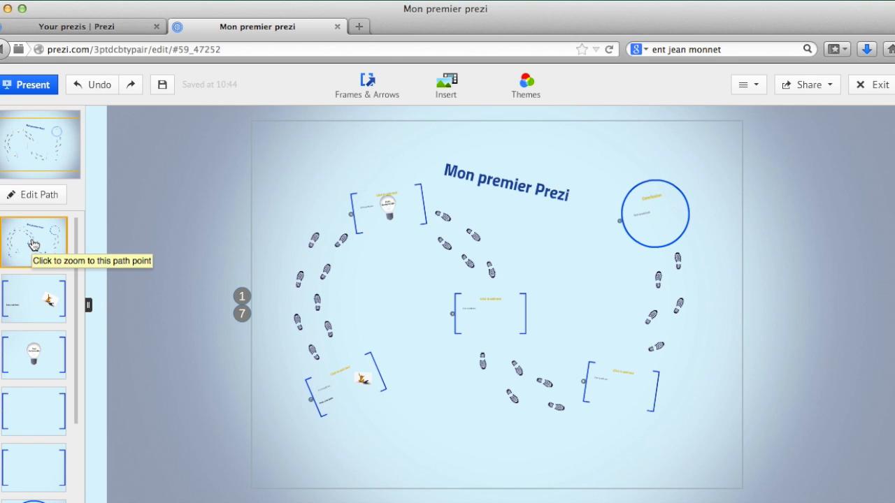
pyautogui.click(387, 86)
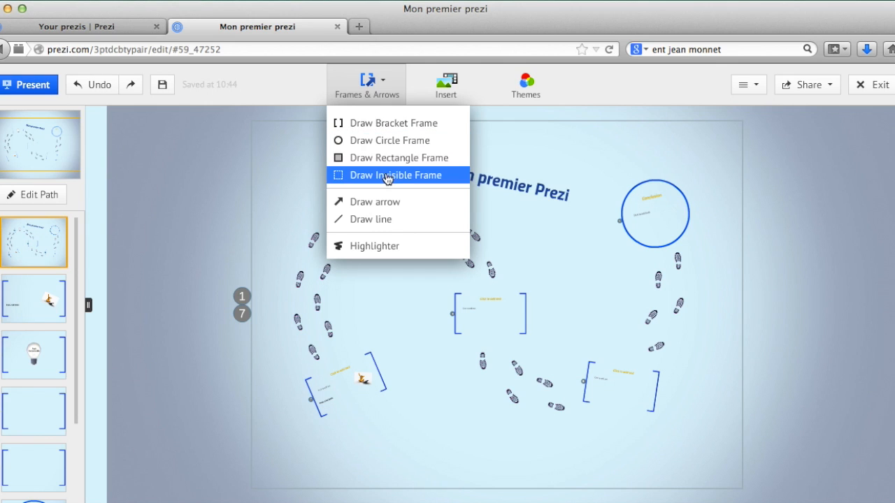
pyautogui.click(380, 142)
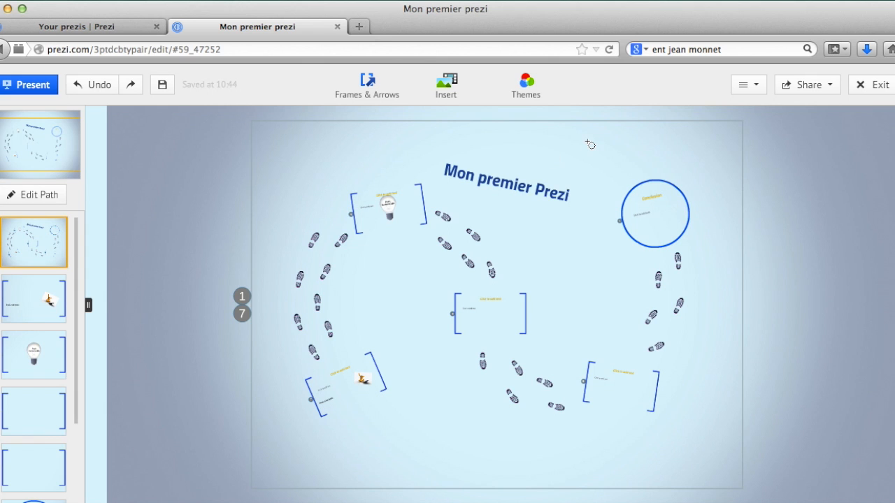
pyautogui.moveTo(588, 142); pyautogui.dragTo(618, 188)
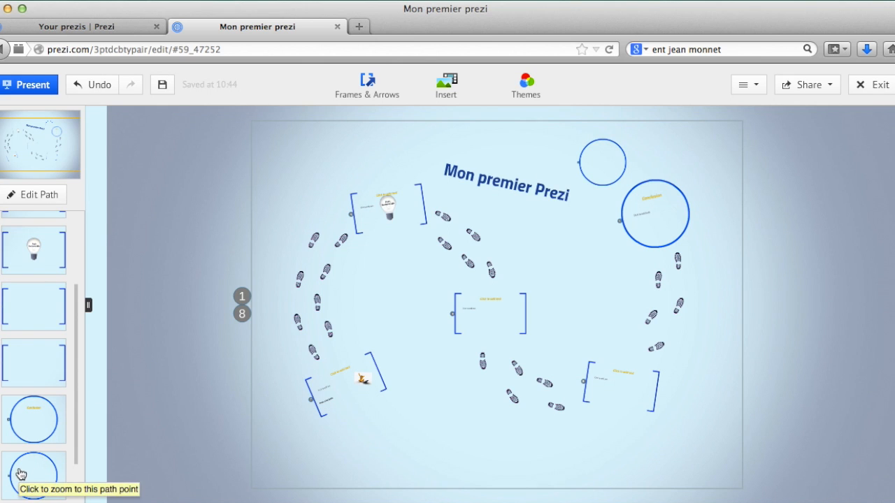
# Shrink the conclusion circle frame and shift it slightly to the left.
pyautogui.click(682, 200)
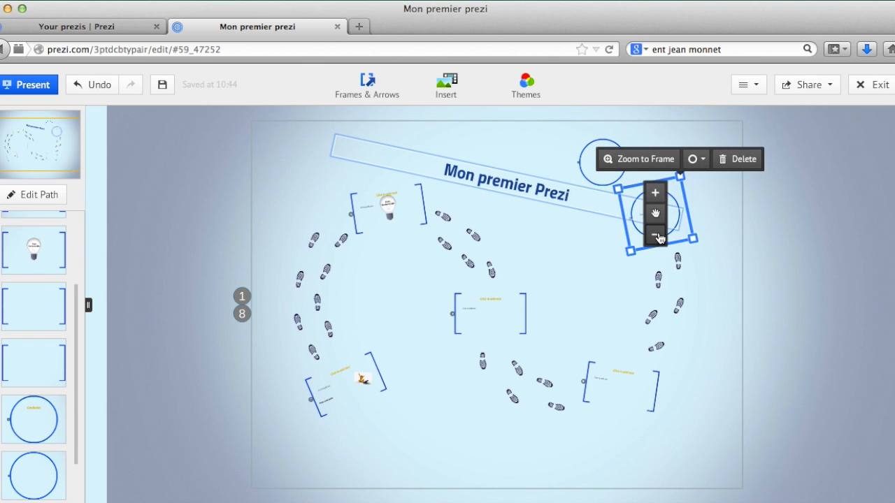
pyautogui.click(659, 238)
pyautogui.moveTo(656, 213); pyautogui.dragTo(635, 213)
# Shrink the new circle frame and move it beside the conclusion circle, level with it.
pyautogui.click(608, 153)
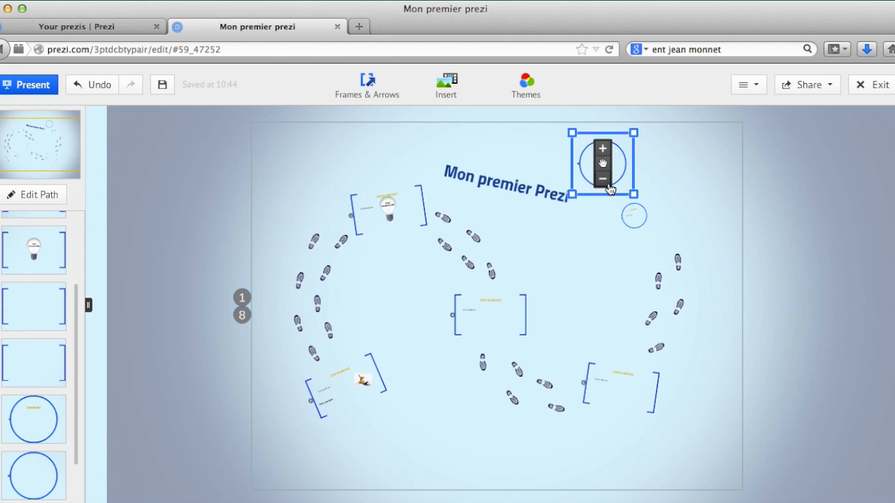
pyautogui.click(606, 181)
pyautogui.moveTo(627, 176); pyautogui.dragTo(699, 228)
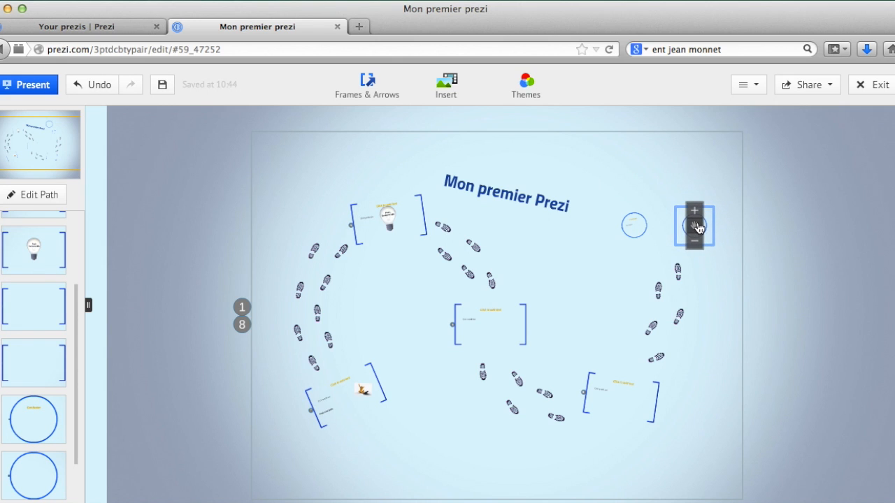
pyautogui.click(612, 158)
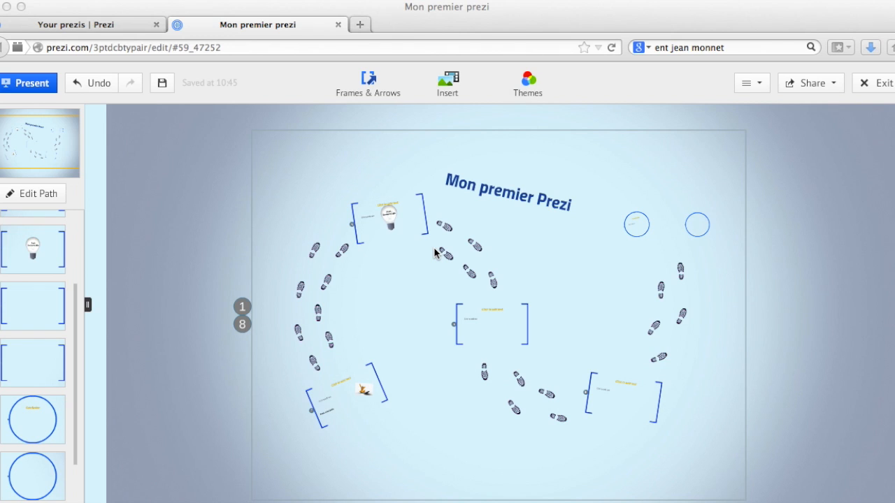
# Open the prezi's sharing settings, set the privacy level to Hidden and copy the link.
pyautogui.click(835, 84)
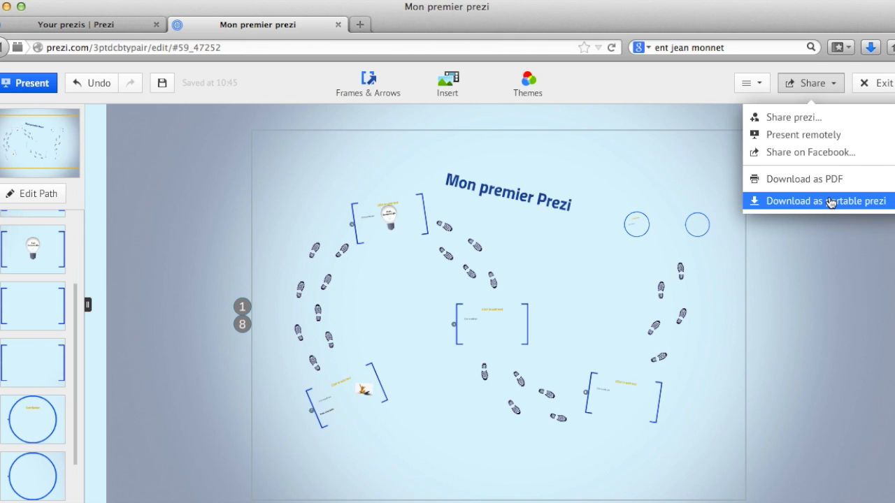
pyautogui.click(812, 118)
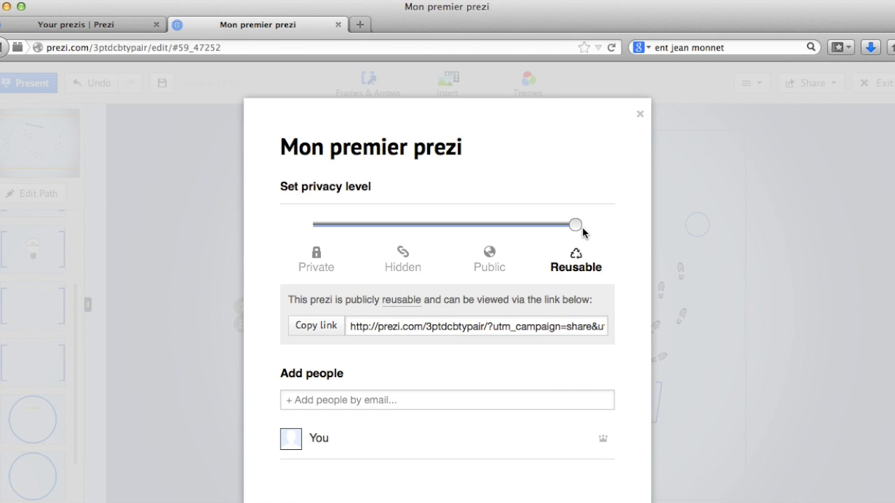
pyautogui.moveTo(573, 228); pyautogui.dragTo(493, 227)
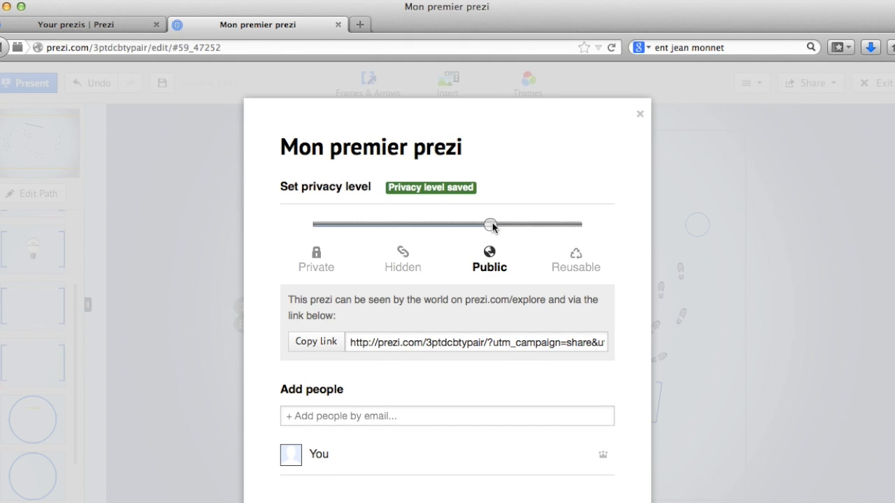
pyautogui.moveTo(493, 227); pyautogui.dragTo(423, 224)
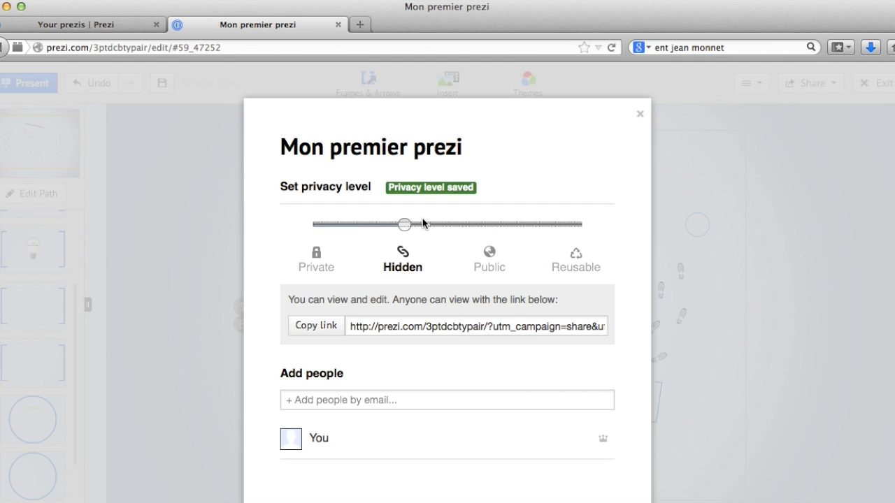
pyautogui.click(329, 328)
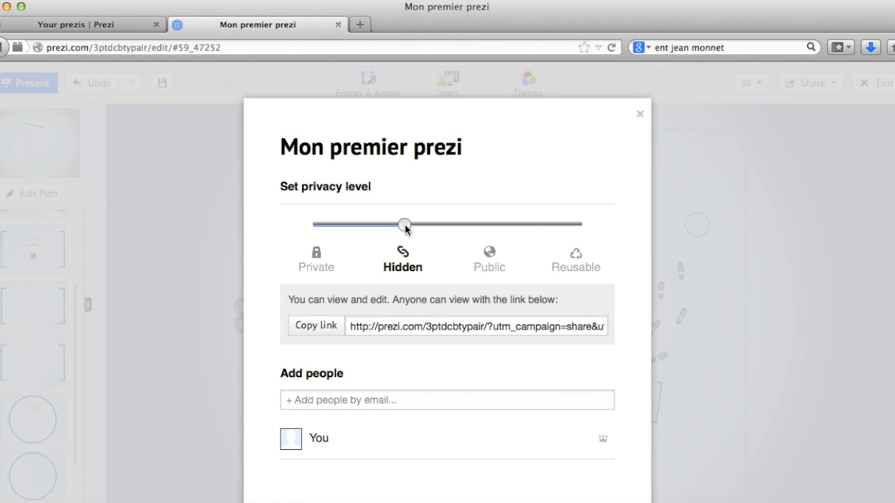
# Set the privacy level to Private and close the sharing dialog.
pyautogui.moveTo(405, 225); pyautogui.dragTo(331, 224)
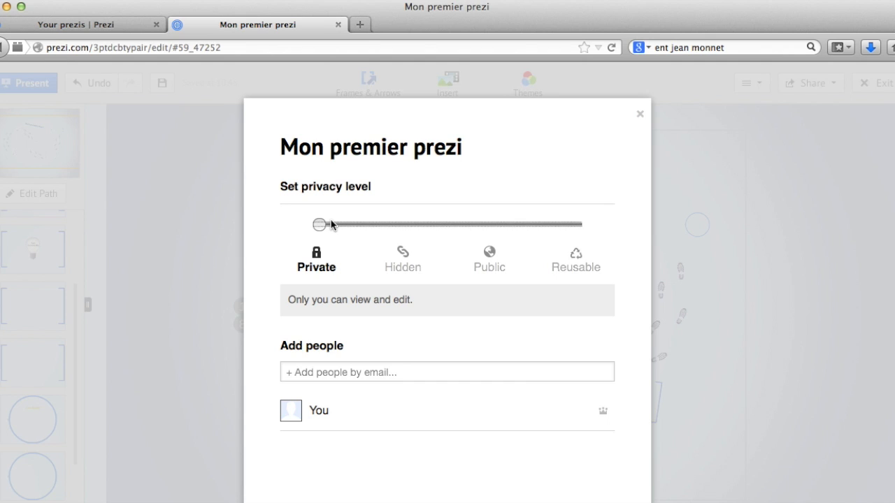
pyautogui.click(641, 115)
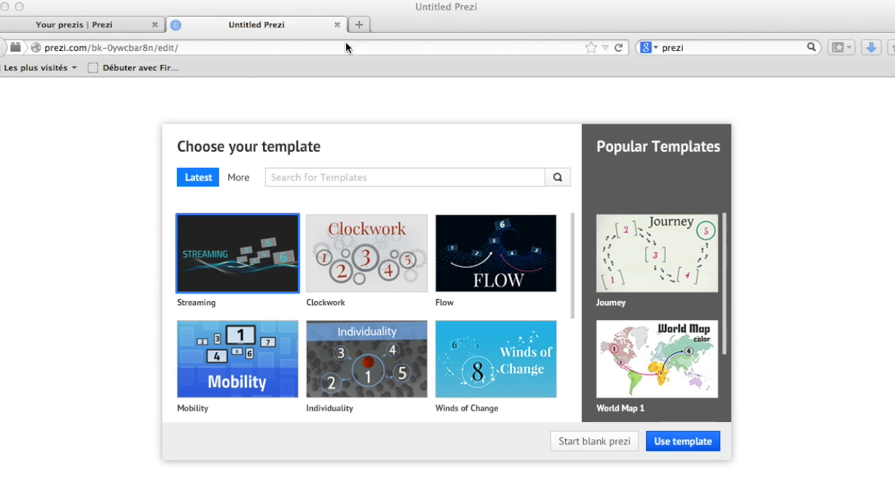
# Start a blank prezi and remove its default circle frame.
pyautogui.click(586, 441)
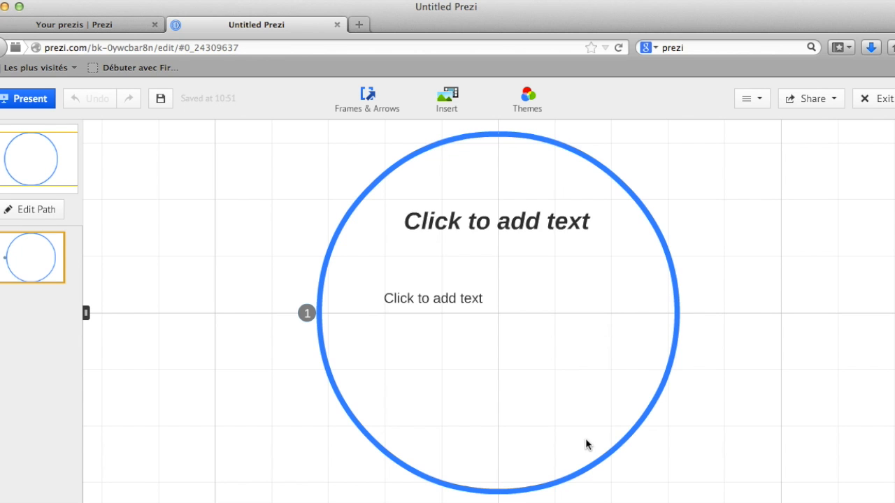
pyautogui.click(531, 133)
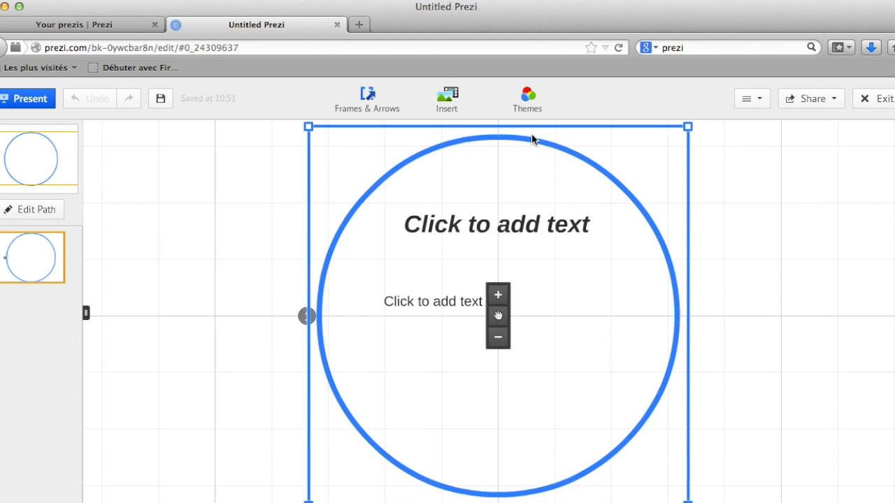
pyautogui.click(559, 140)
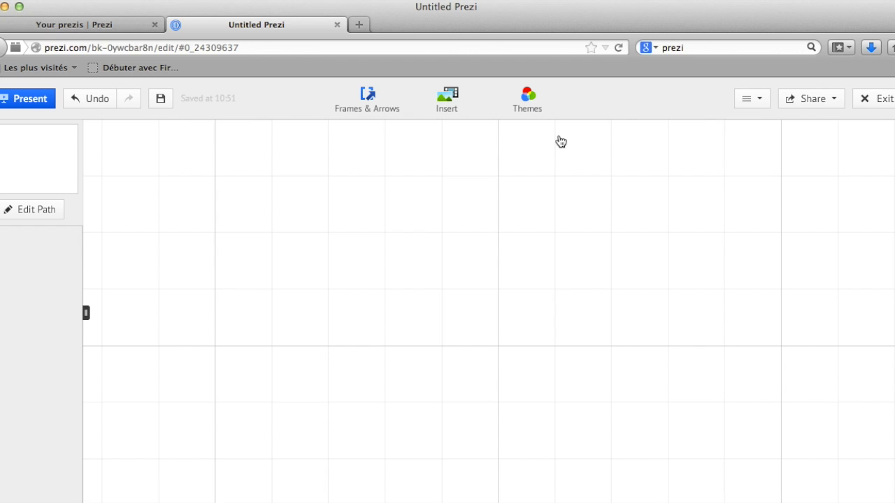
# Search web images for "mur affiche" and insert a photo of a wall covered in posters.
pyautogui.click(467, 111)
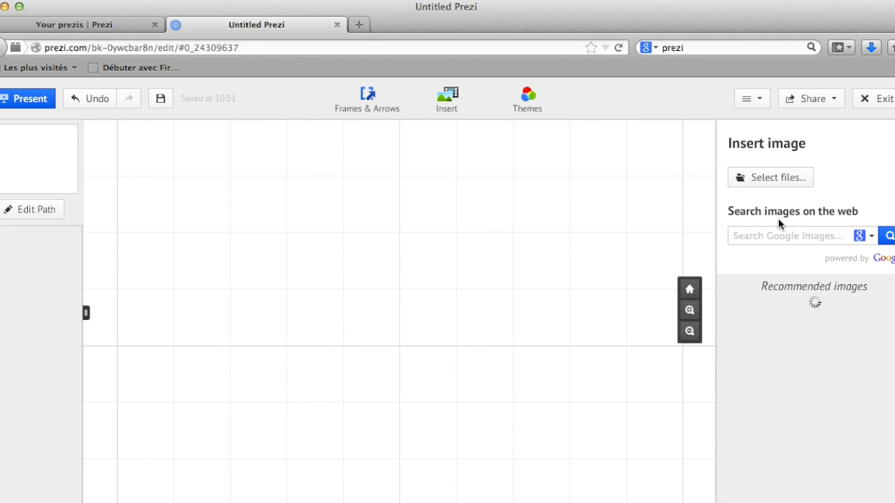
pyautogui.click(768, 236)
pyautogui.write('mur affiche')
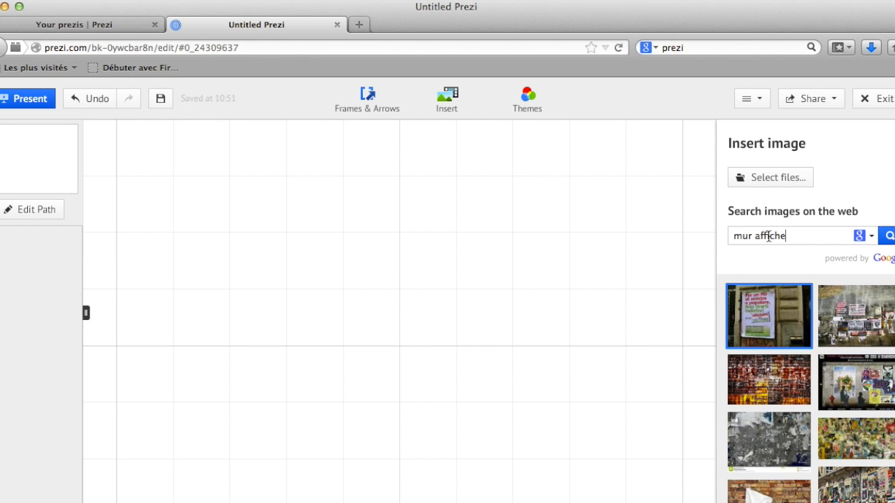
pyautogui.click(855, 326)
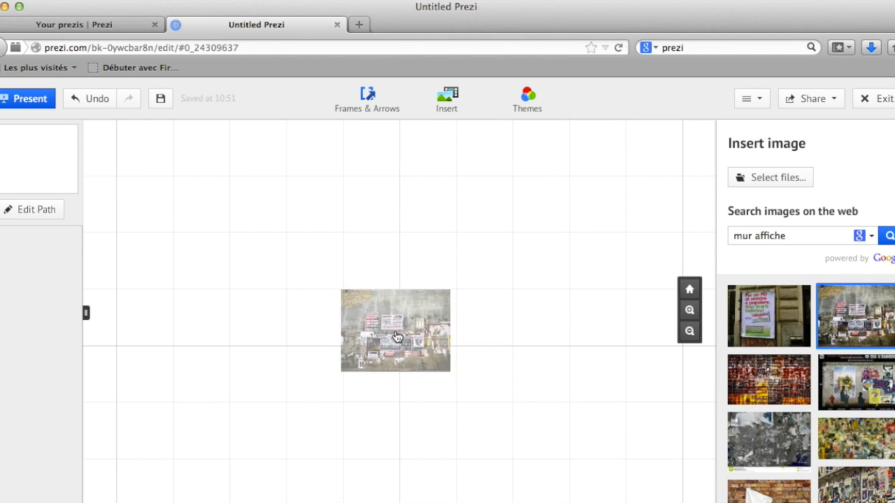
# Search images for "affiche concert nina simone" and place the Nina Simone poster onto the canvas.
pyautogui.moveTo(794, 234); pyautogui.dragTo(714, 232)
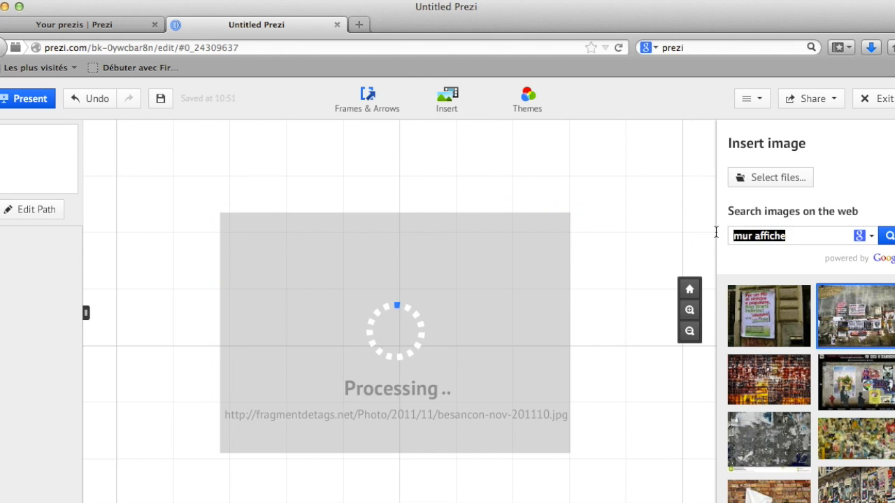
pyautogui.write('affiche conce')
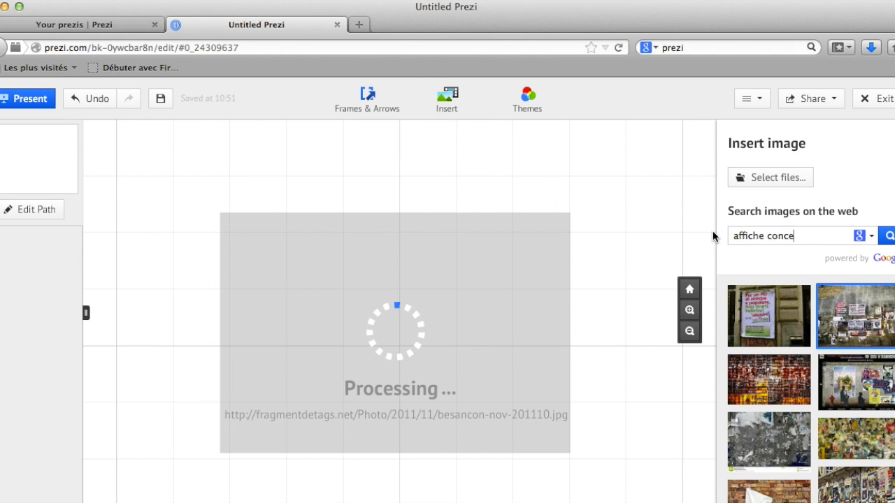
pyautogui.write('rt nina simone')
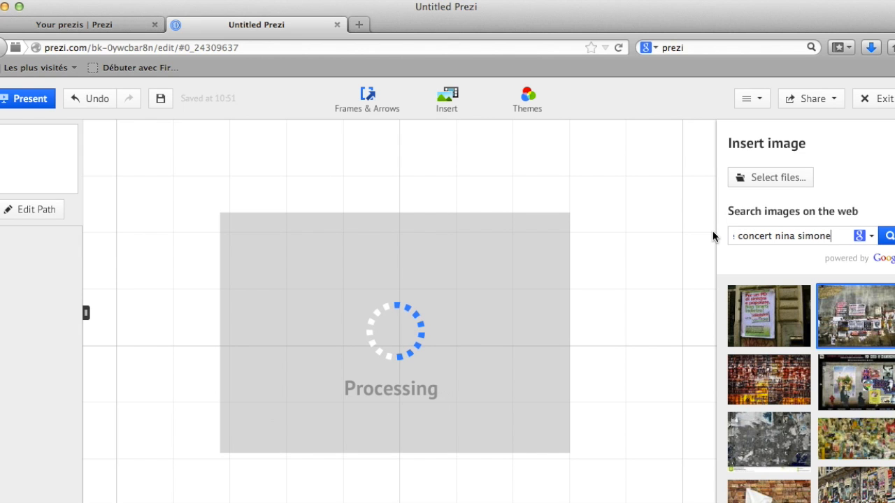
pyautogui.press('Return')
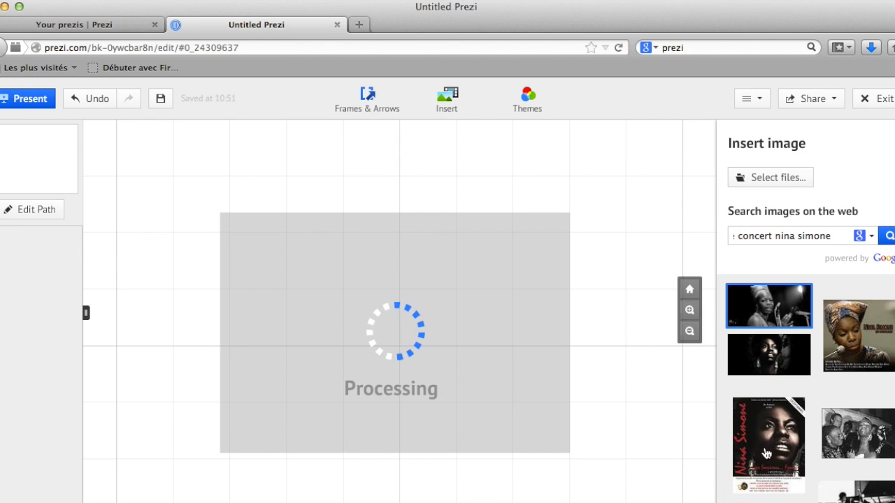
pyautogui.moveTo(769, 445); pyautogui.dragTo(517, 353)
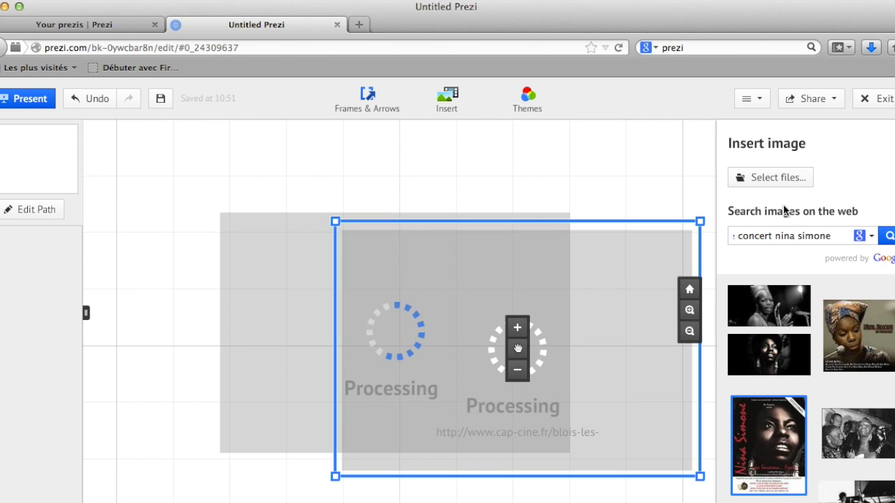
# Search images for "affiche concert stevie wonder" and place the Motown Party poster onto the canvas.
pyautogui.moveTo(830, 235); pyautogui.dragTo(777, 235)
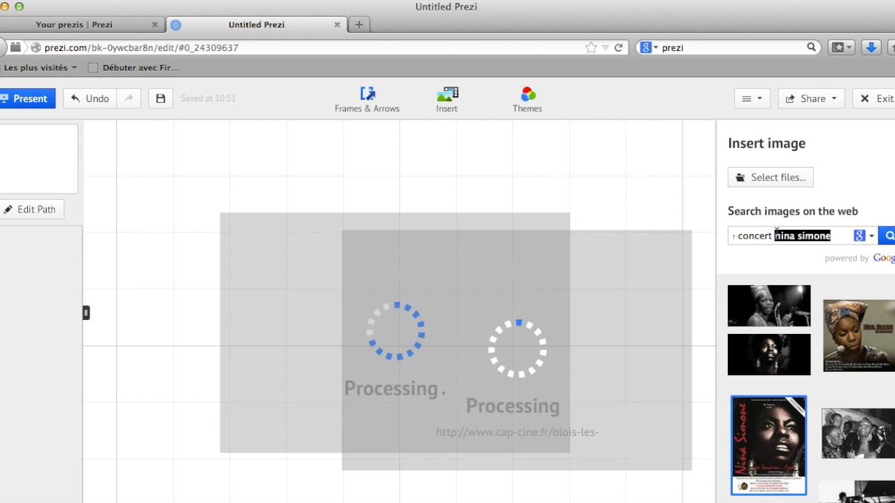
pyautogui.write('stevie wonder')
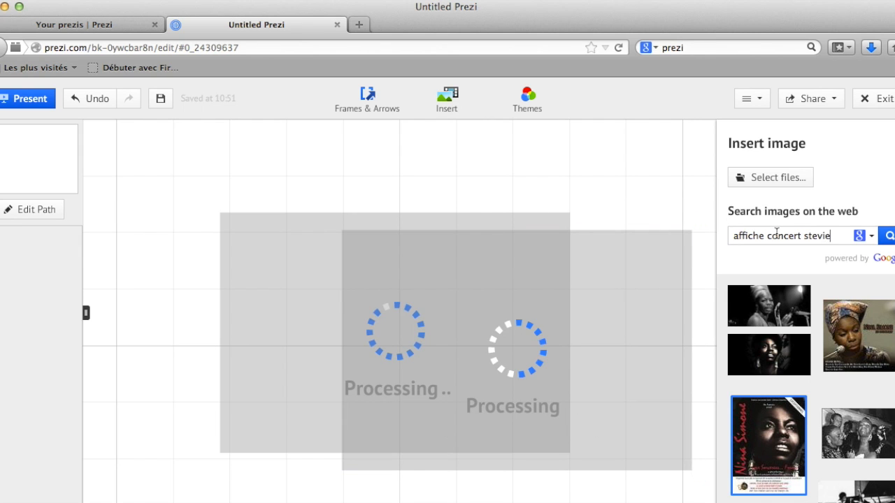
pyautogui.press('Return')
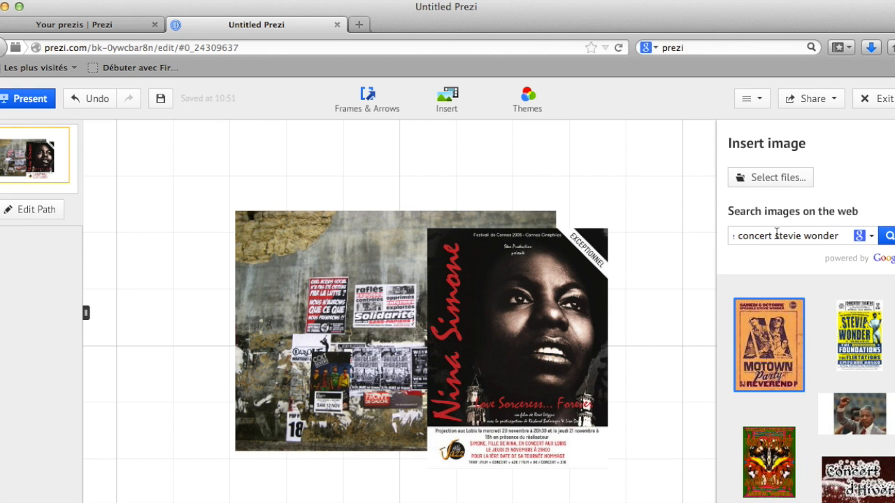
pyautogui.moveTo(760, 361); pyautogui.dragTo(224, 318)
# Shrink the Nina Simone poster, tilt it and position it on the right side of the wall.
pyautogui.click(490, 360)
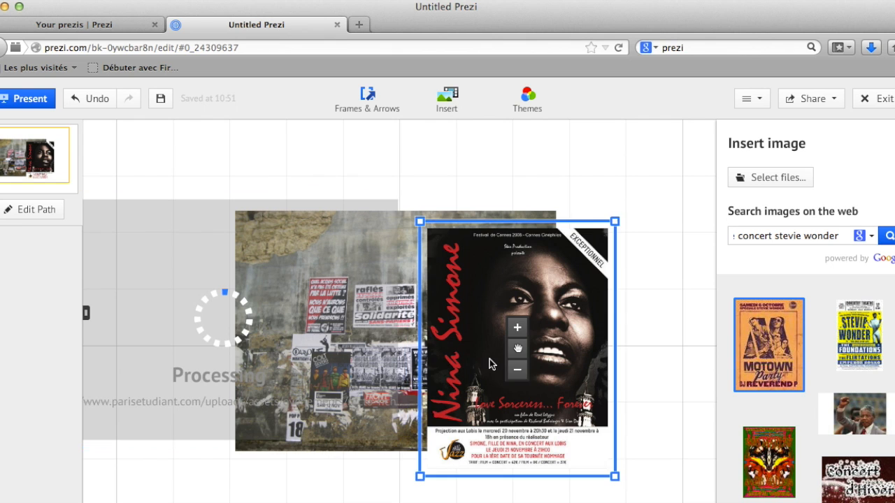
pyautogui.click(518, 376)
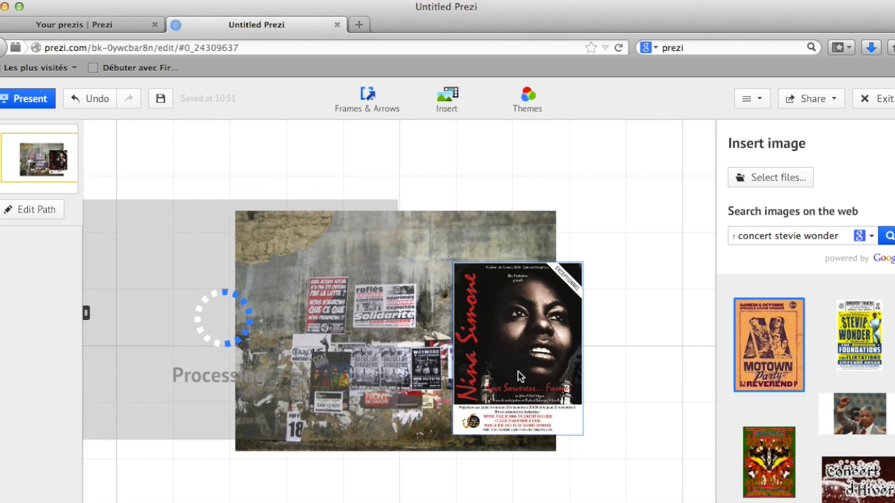
pyautogui.click(518, 376)
pyautogui.click(518, 375)
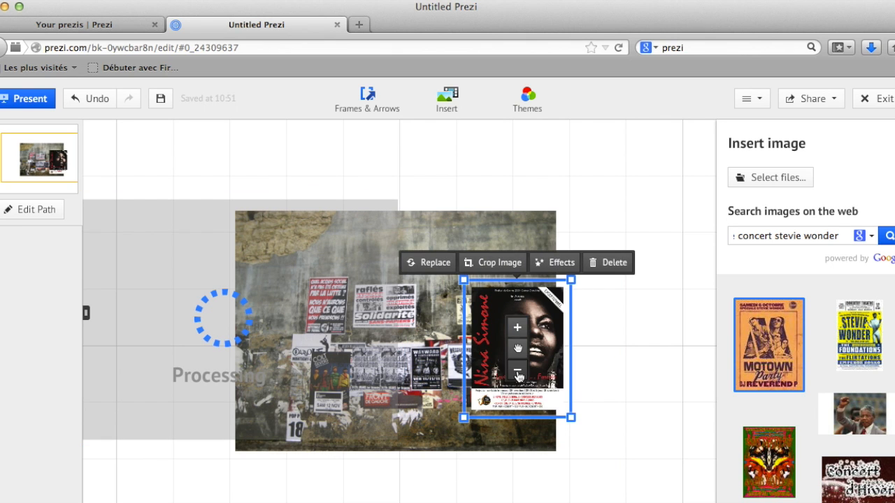
pyautogui.moveTo(470, 411); pyautogui.dragTo(486, 423)
pyautogui.moveTo(521, 358); pyautogui.dragTo(515, 349)
# Shrink the Motown Party poster and position it on the wall beside the Nina Simone poster.
pyautogui.click(256, 350)
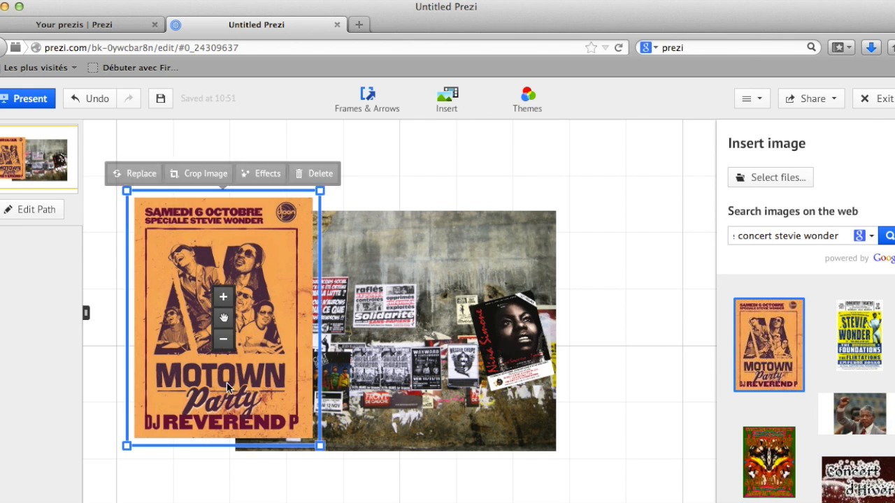
pyautogui.click(224, 337)
pyautogui.click(224, 335)
pyautogui.moveTo(224, 333); pyautogui.dragTo(378, 347)
pyautogui.click(275, 323)
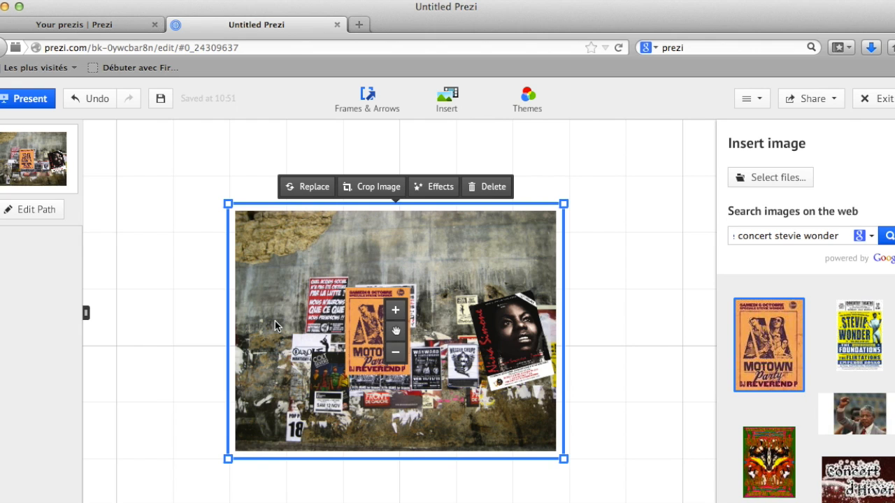
pyautogui.click(261, 132)
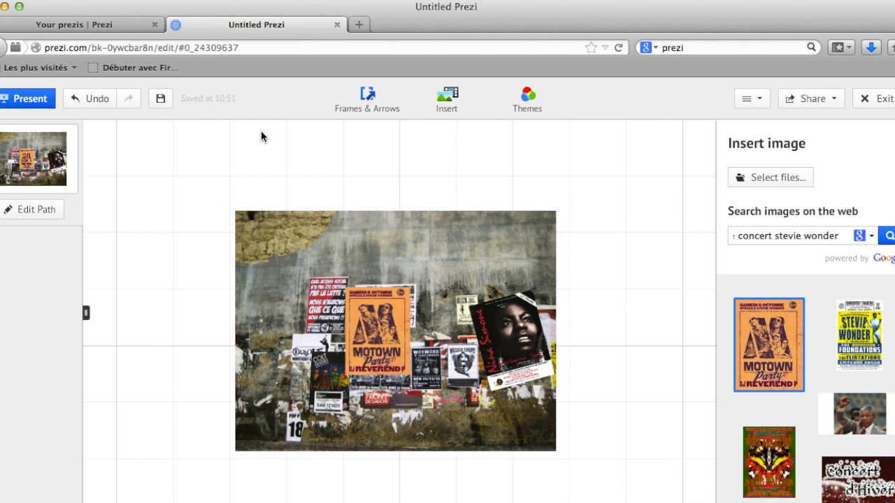
# Draw an invisible frame over the wall's upper-left area and add it to the path.
pyautogui.click(391, 109)
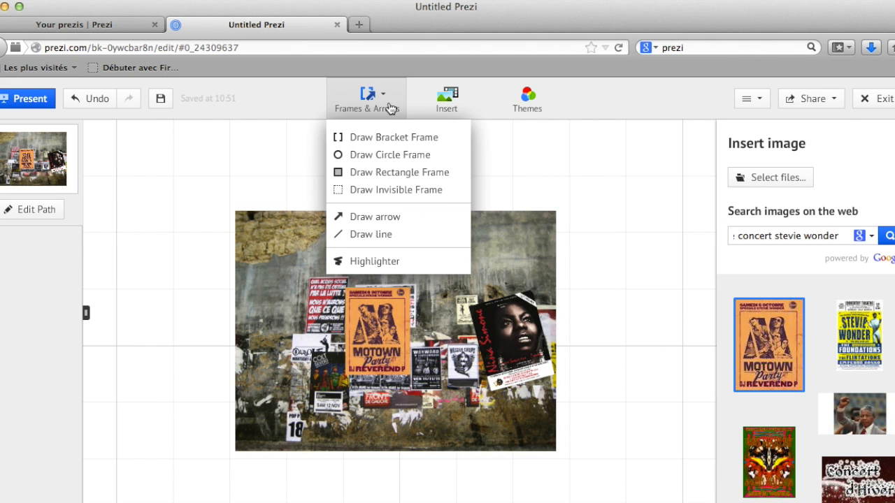
pyautogui.click(368, 190)
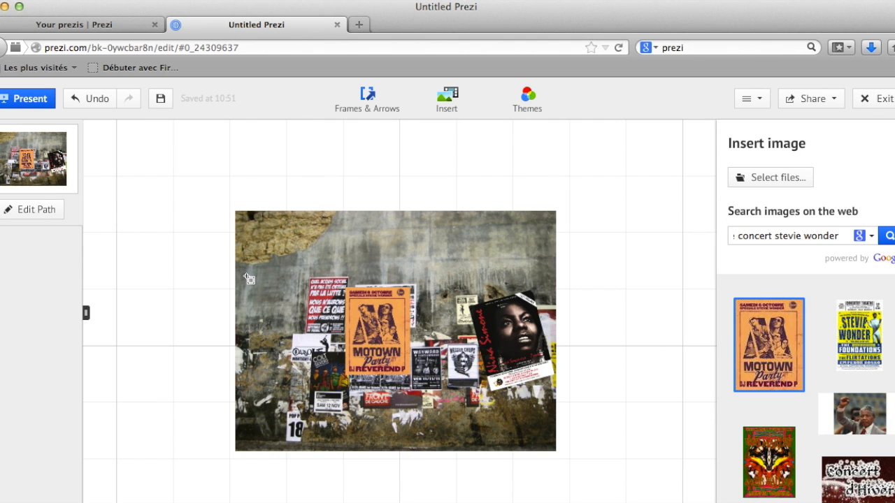
pyautogui.moveTo(248, 279); pyautogui.dragTo(305, 316)
pyautogui.rightClick(287, 297)
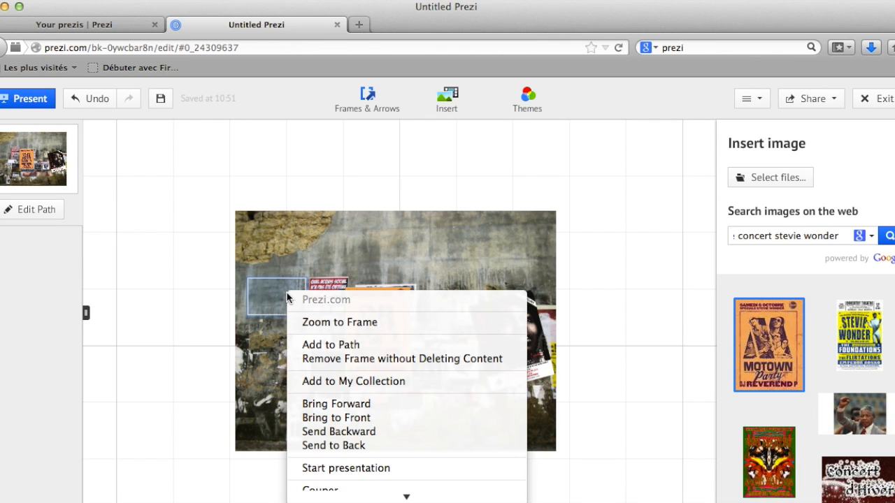
pyautogui.click(315, 342)
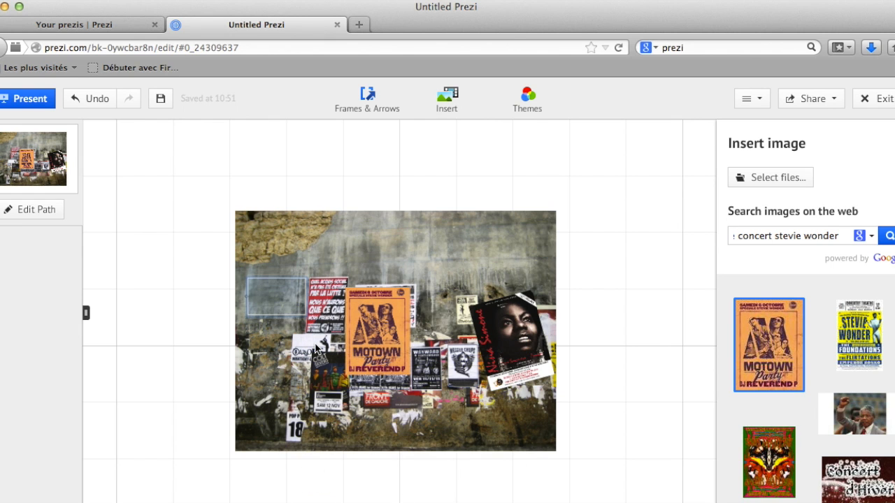